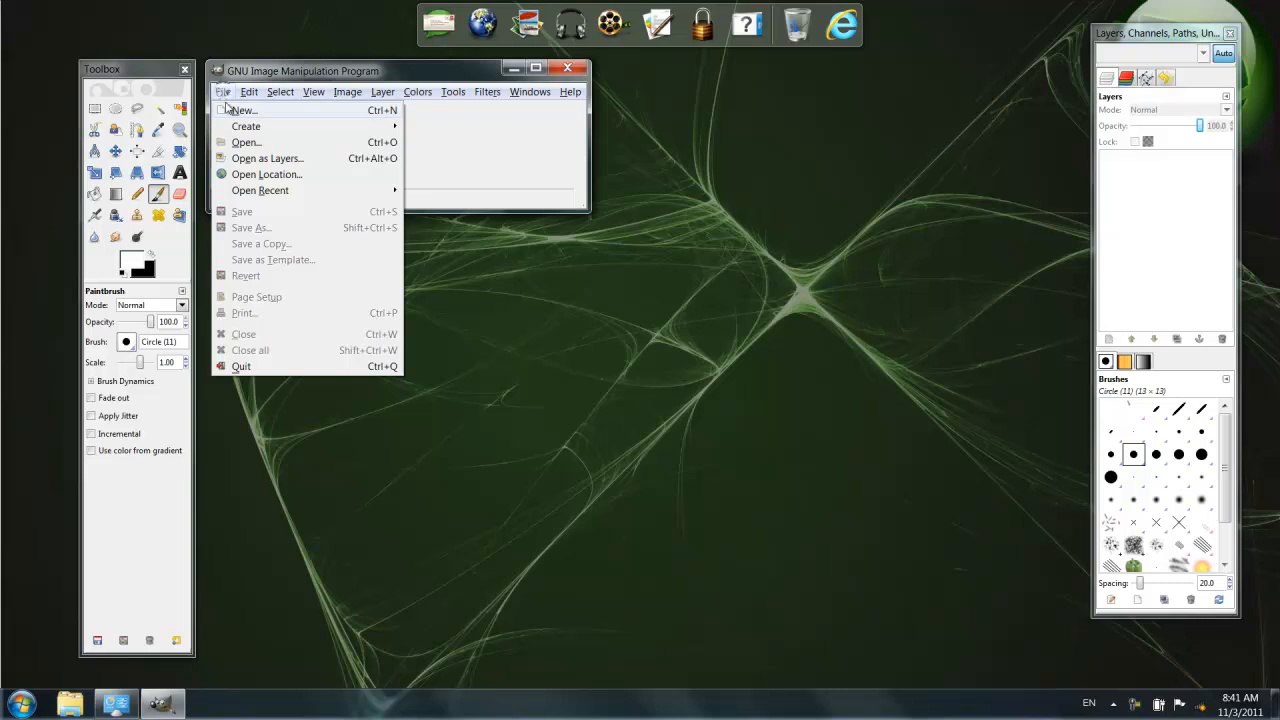
Create a new image 1920 pixels wide and 1080 pixels high
type("1920")
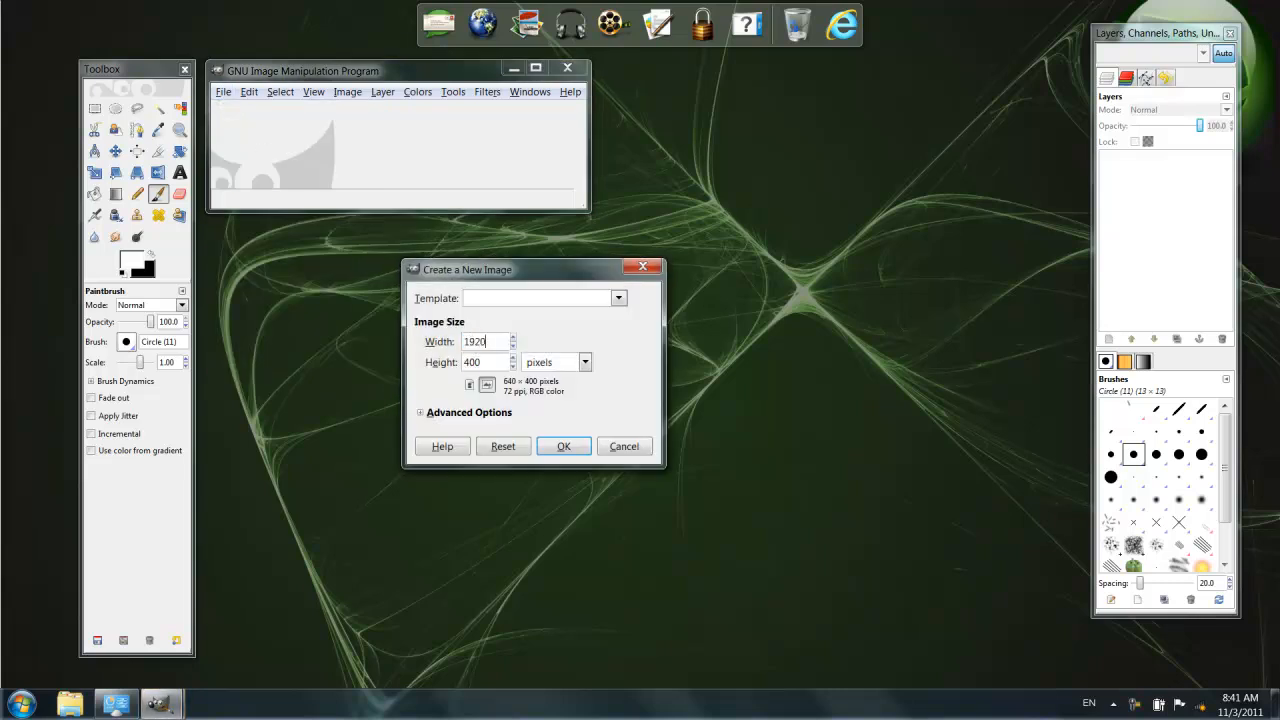
key("Tab")
type("10")
left_click(565, 446)
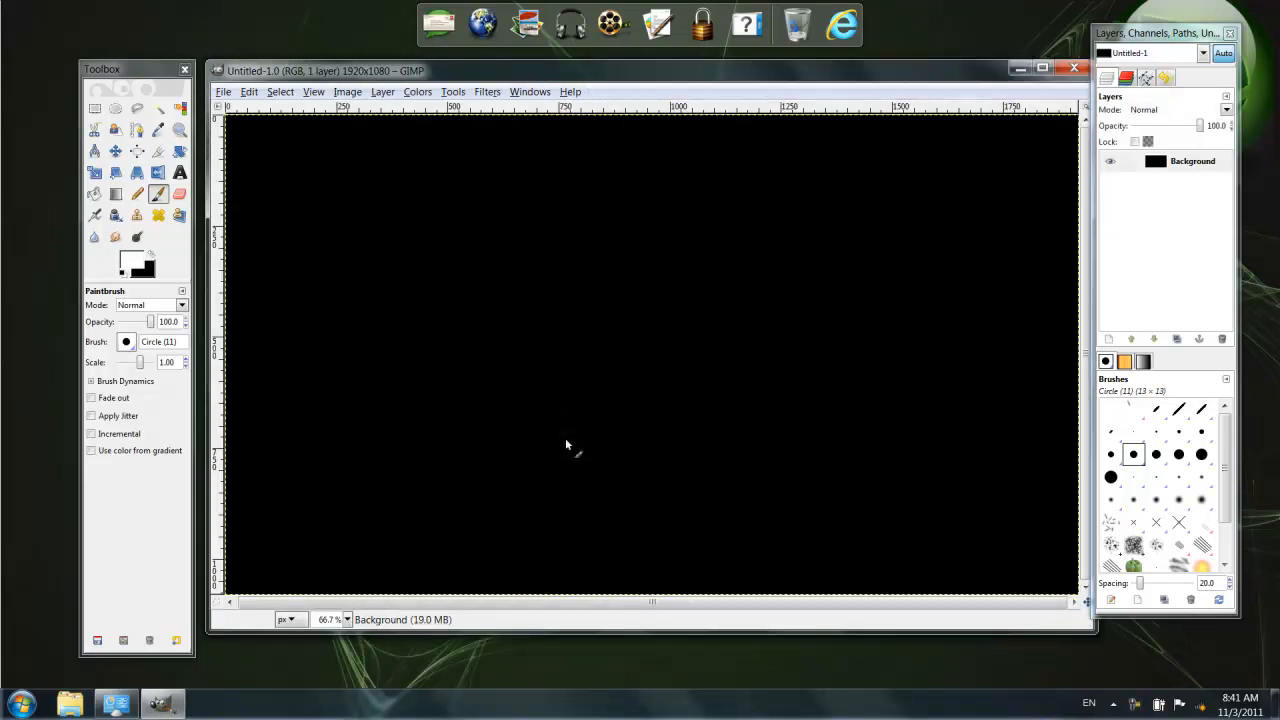
Add a full-size transparent layer named Flare 1 to the image
left_click(390, 94)
left_click(390, 110)
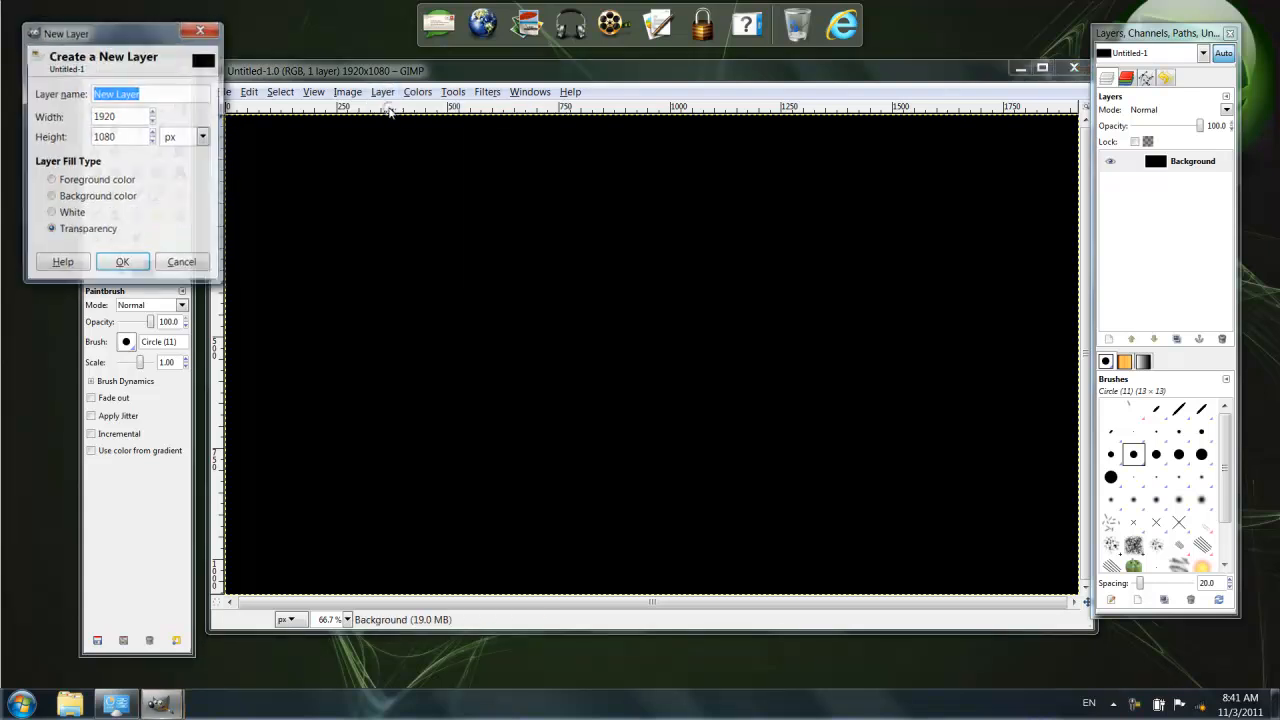
type("Flare 1")
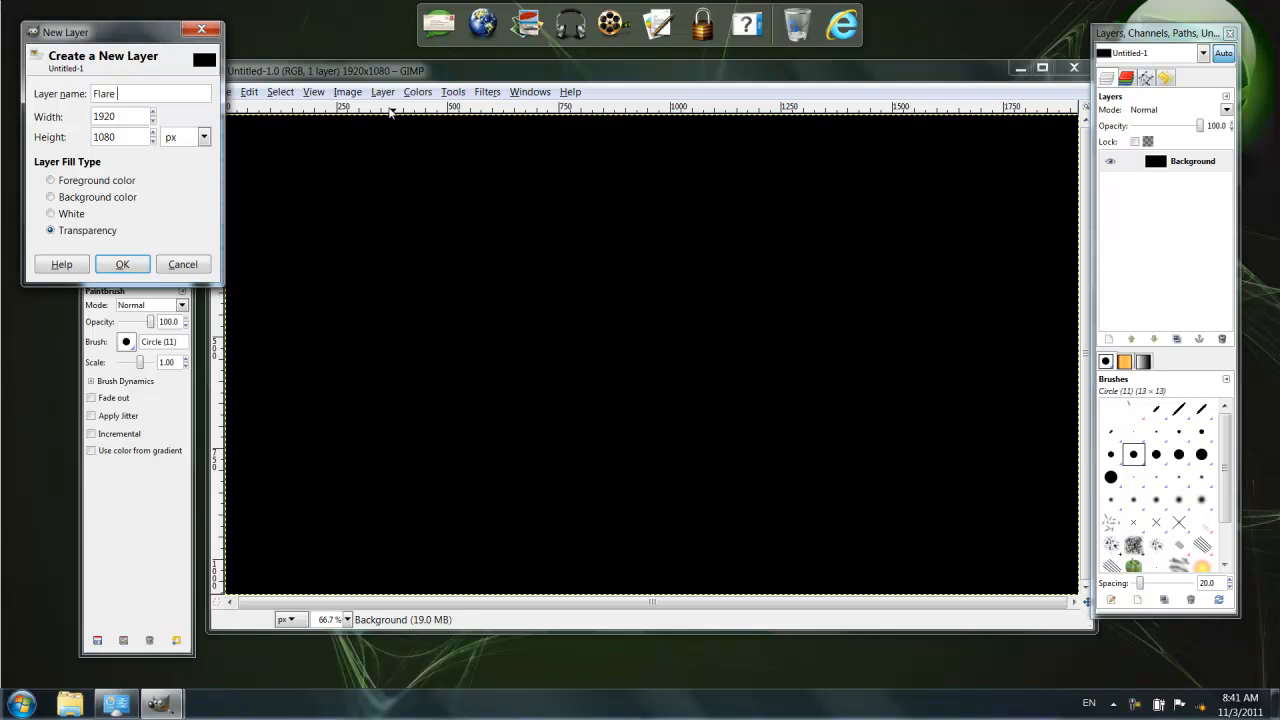
left_click(122, 264)
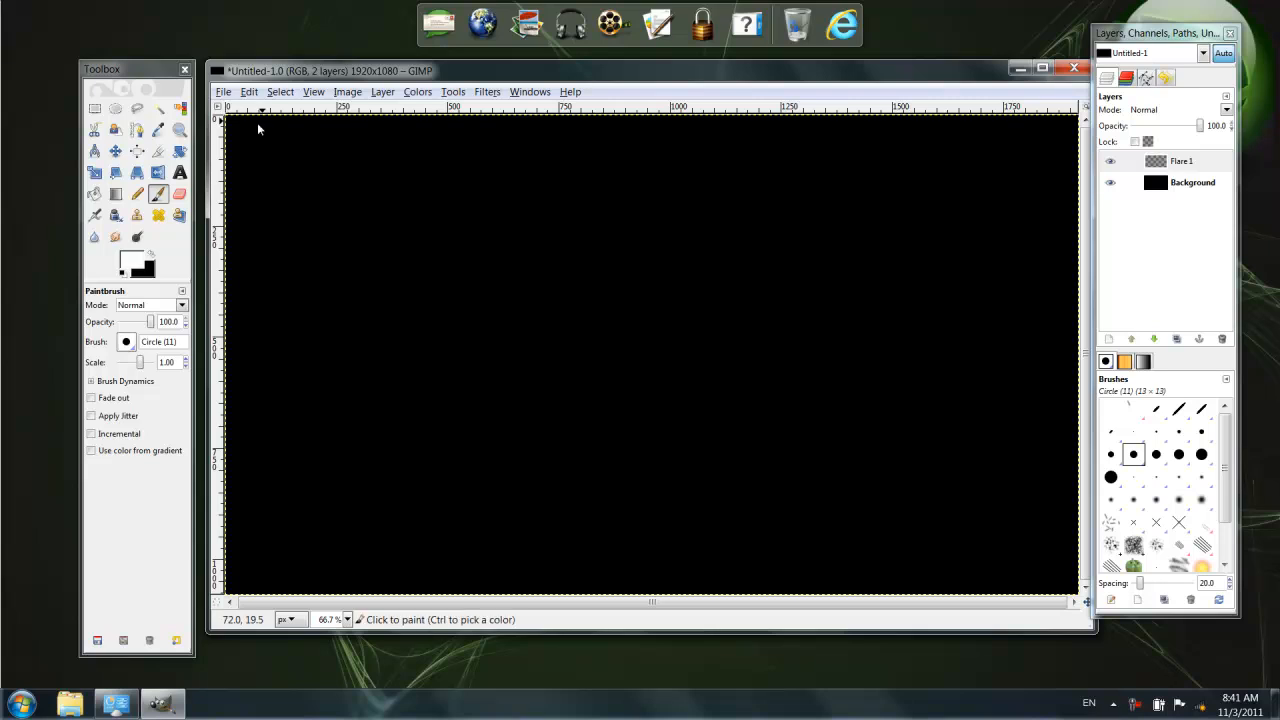
Duplicate the Flare 1 layer
left_click(384, 93)
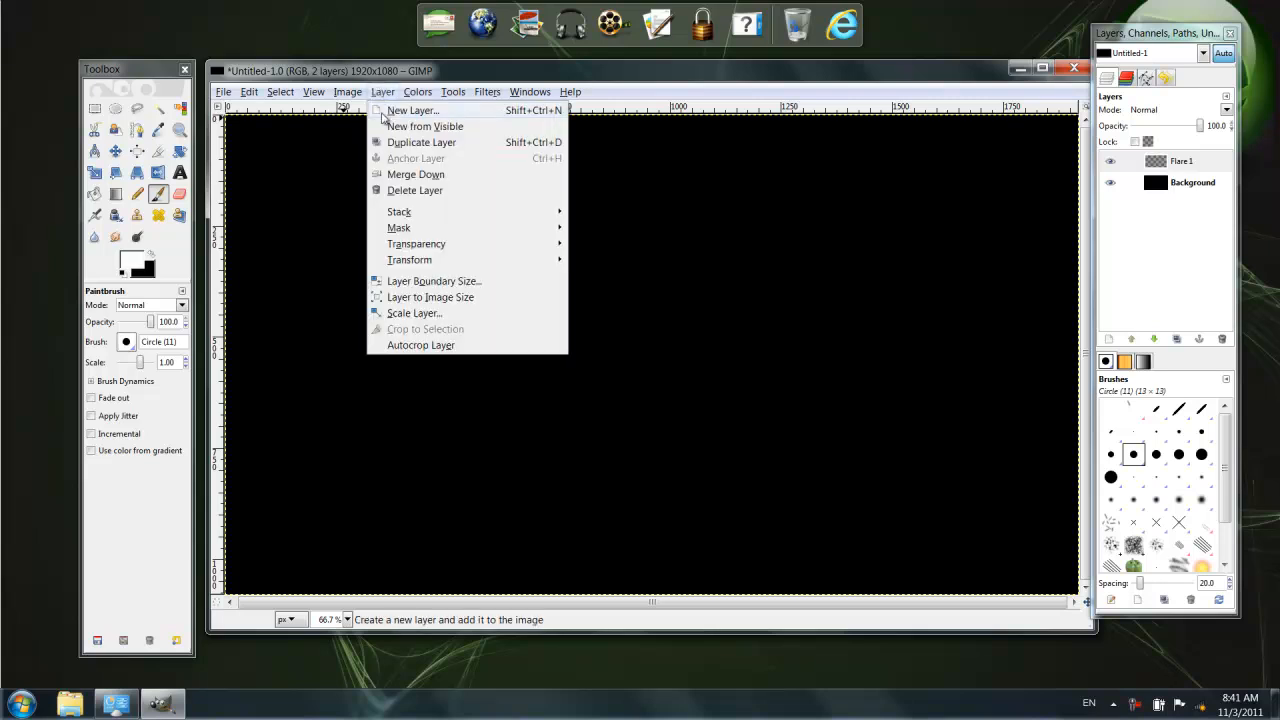
left_click(396, 143)
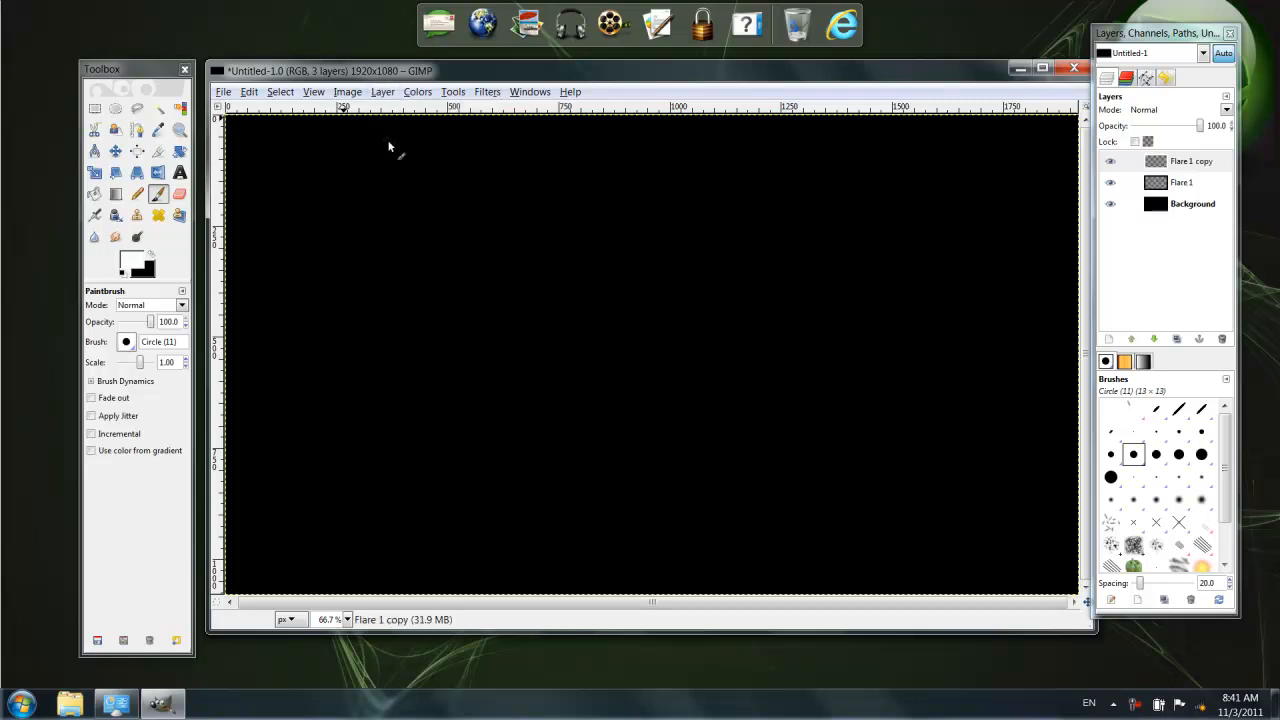
left_click(1177, 163)
right_click(1177, 165)
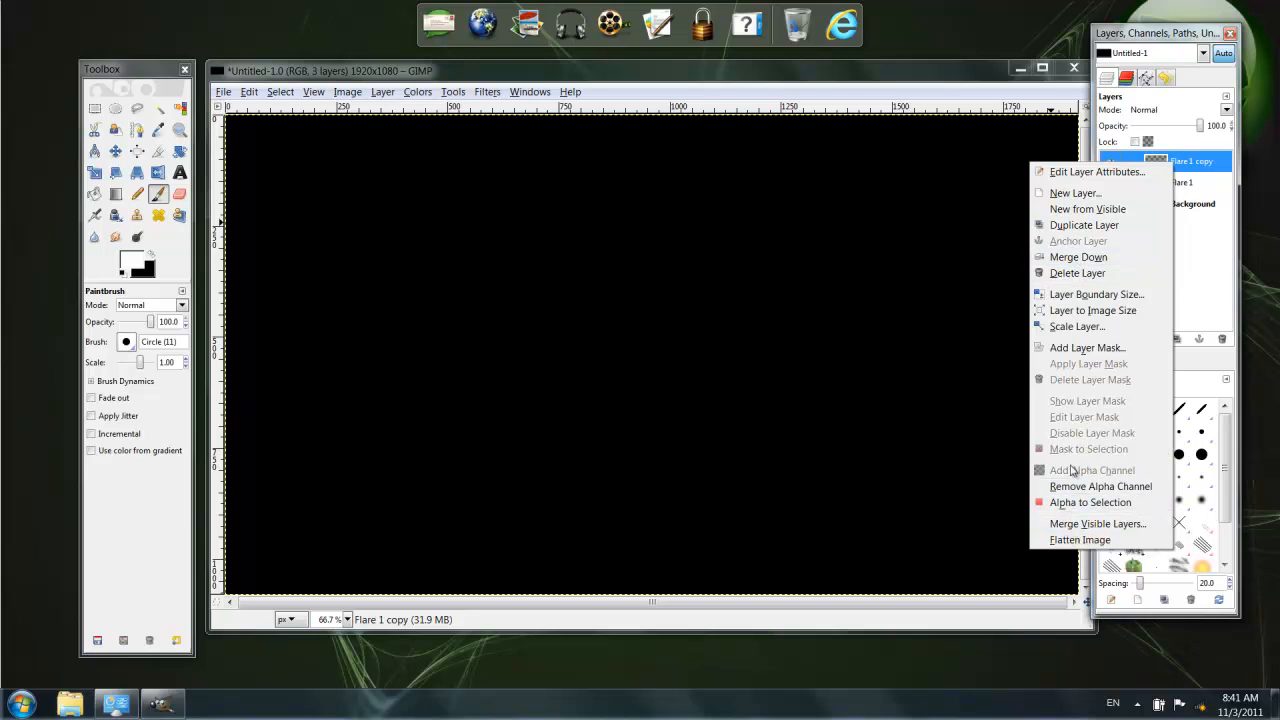
left_click(1205, 173)
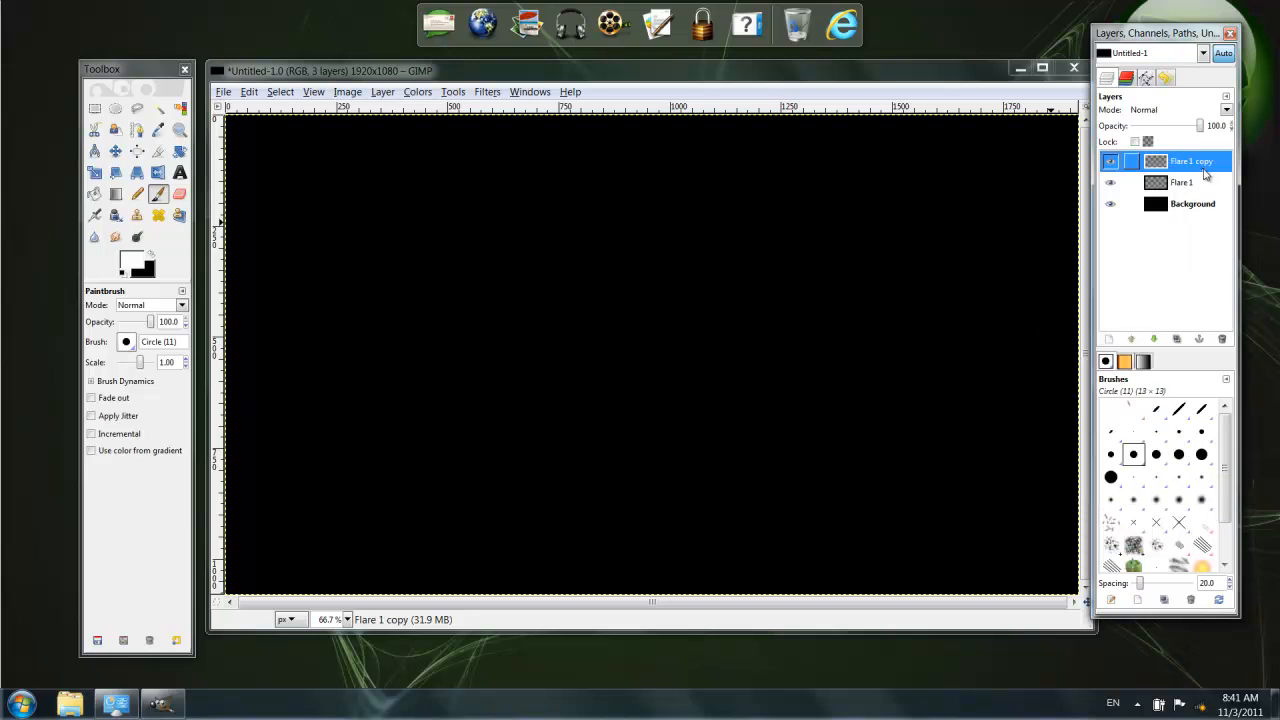
double_click(1205, 173)
type("Gradient la")
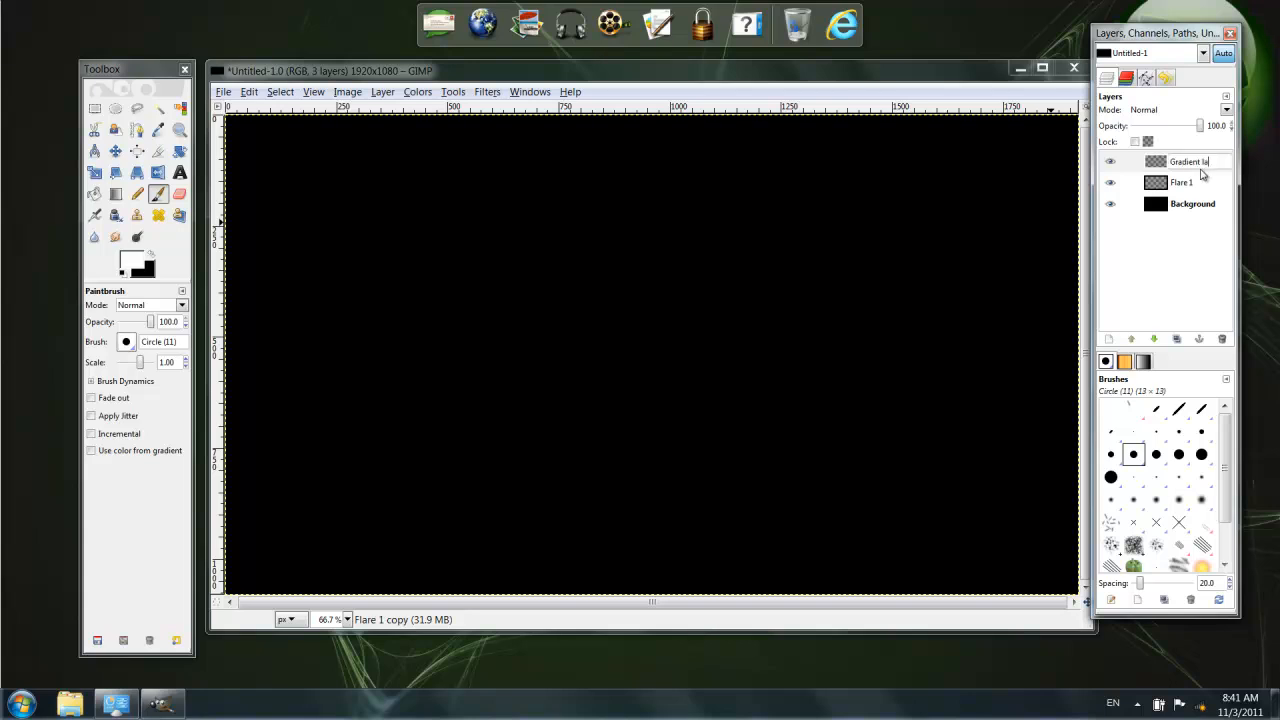
key("Escape")
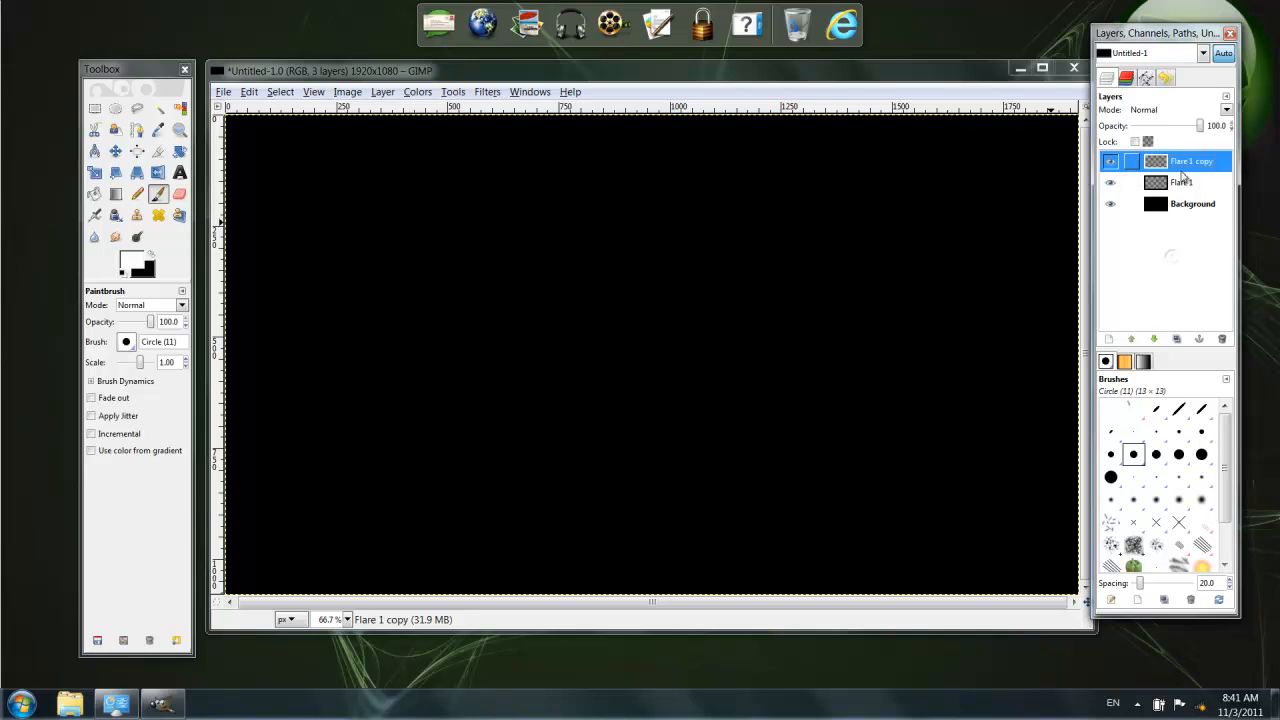
Open the Flame render filter on the original Flare 1 layer and bring up its flame editing settings
left_click(1185, 190)
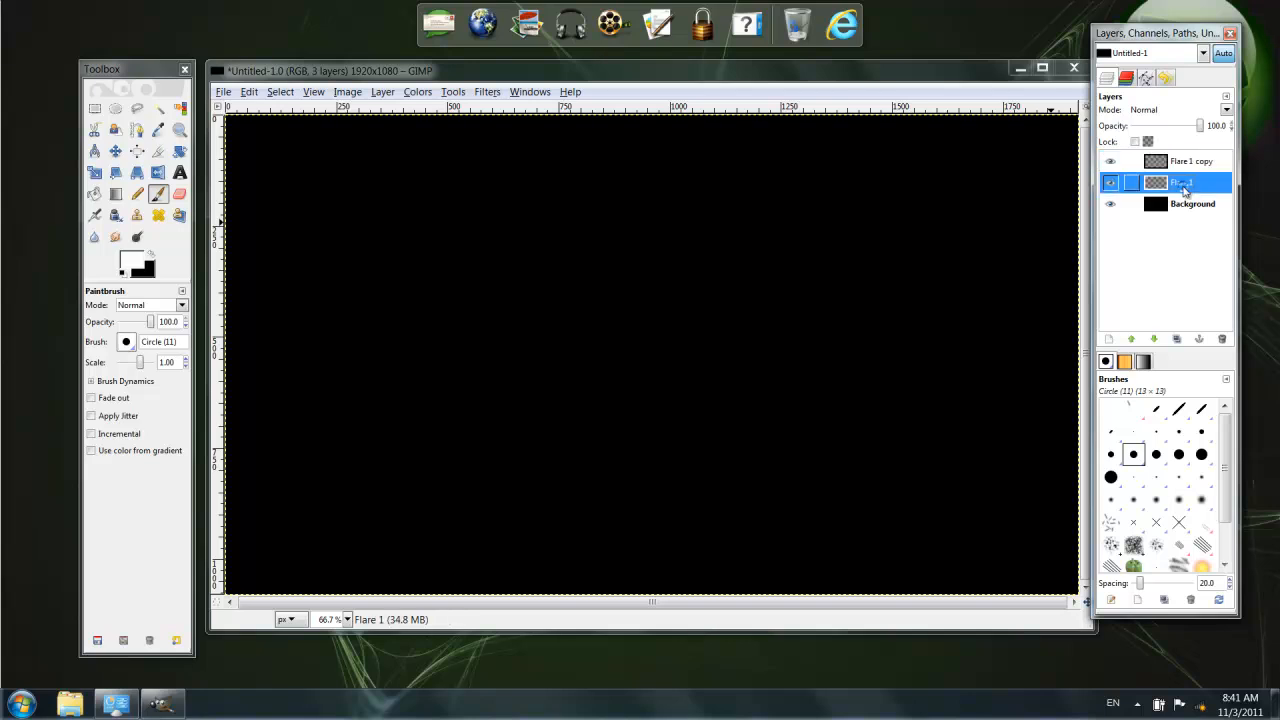
left_click(453, 91)
mouse_move(417, 90)
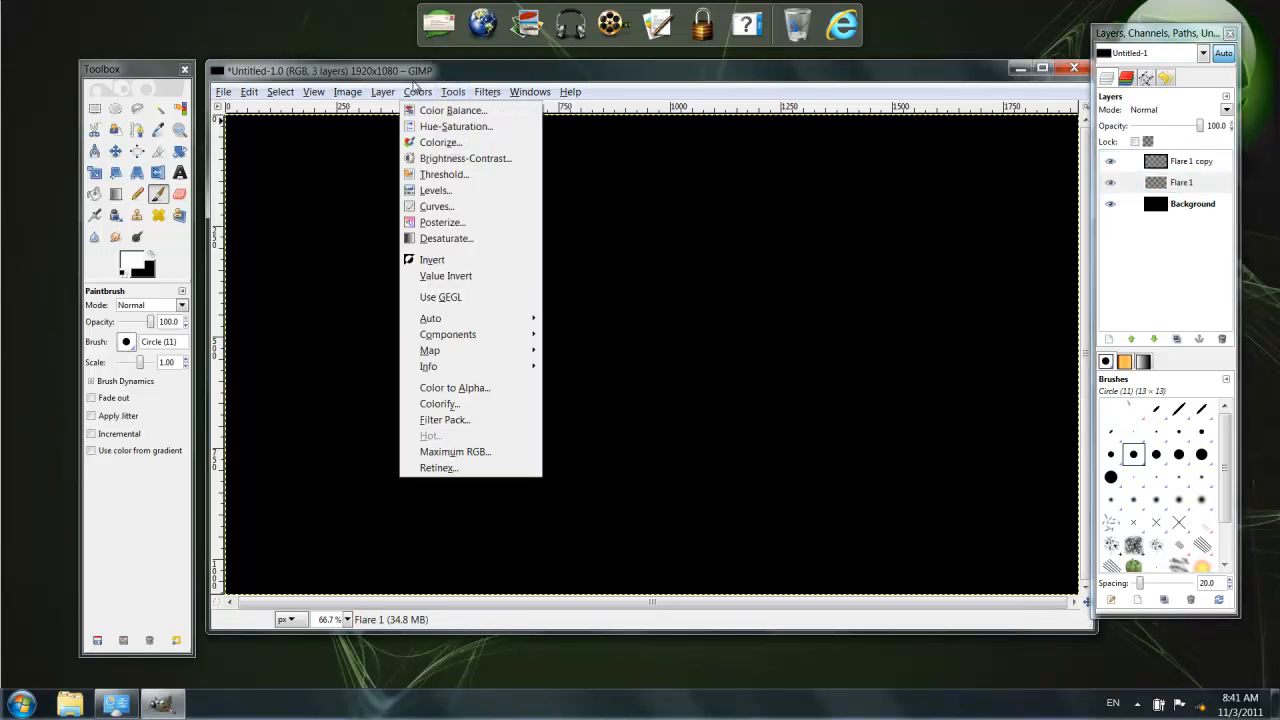
mouse_move(486, 92)
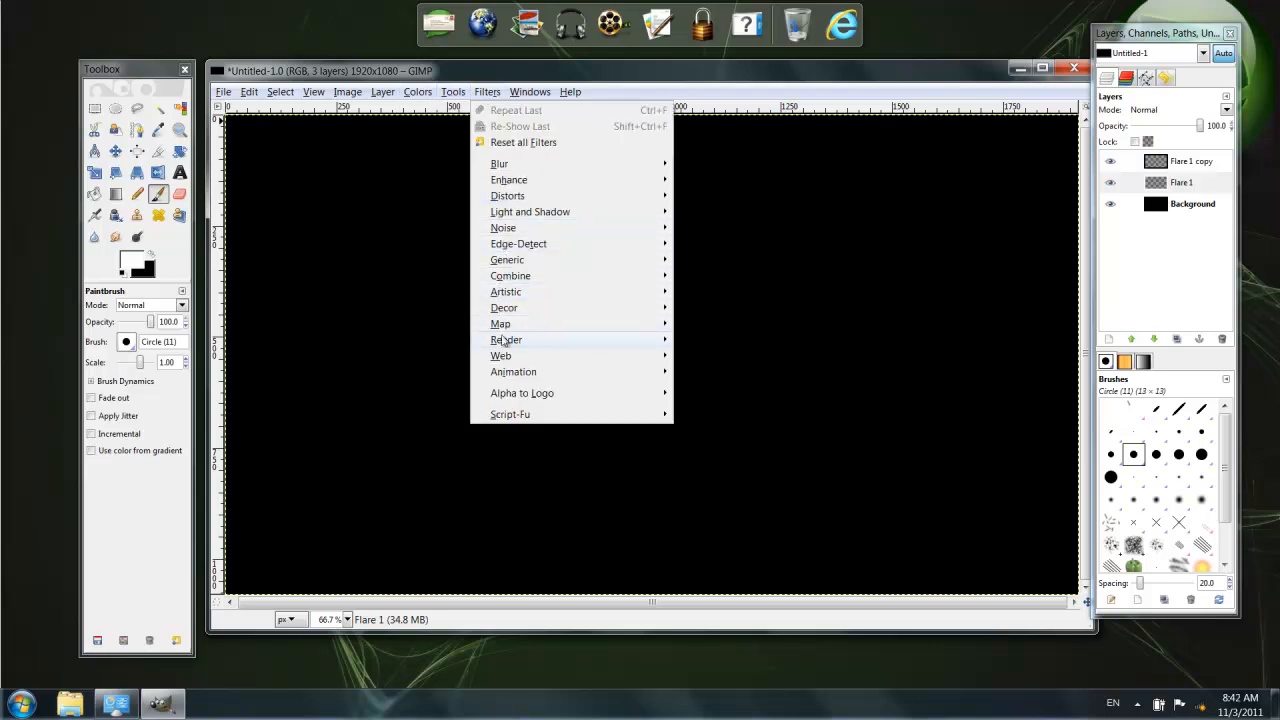
mouse_move(504, 342)
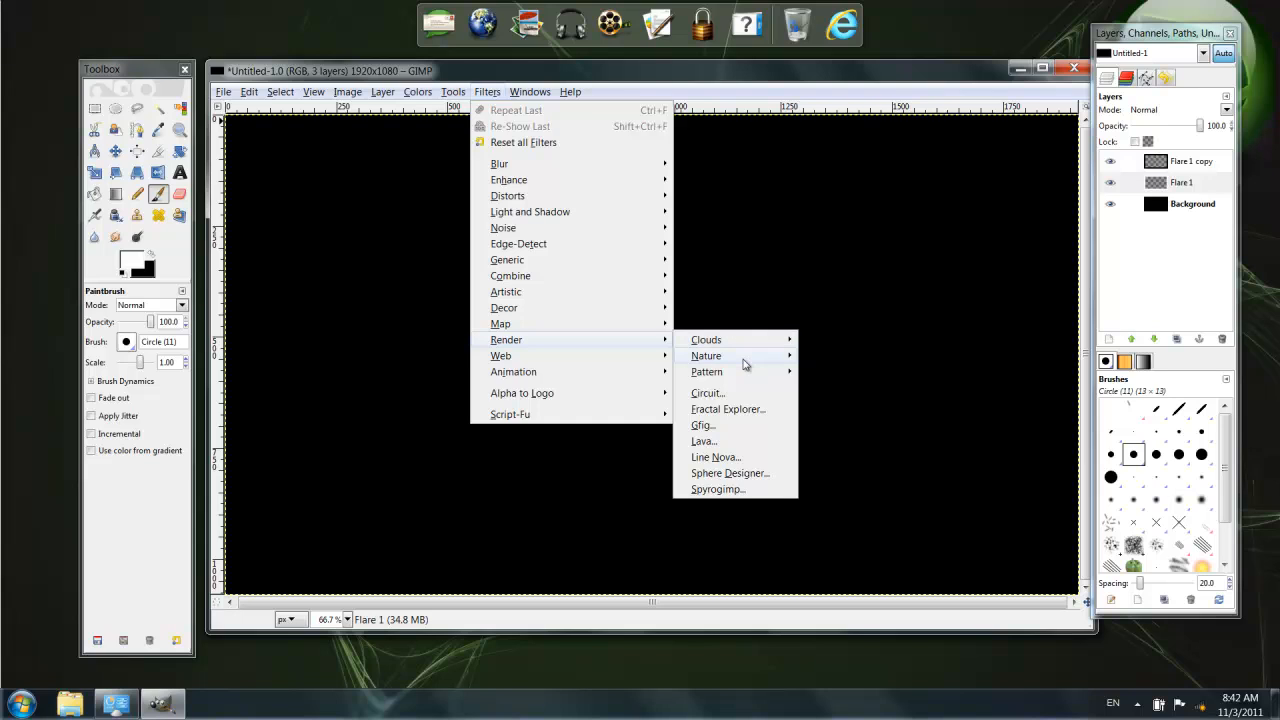
mouse_move(750, 357)
left_click(832, 357)
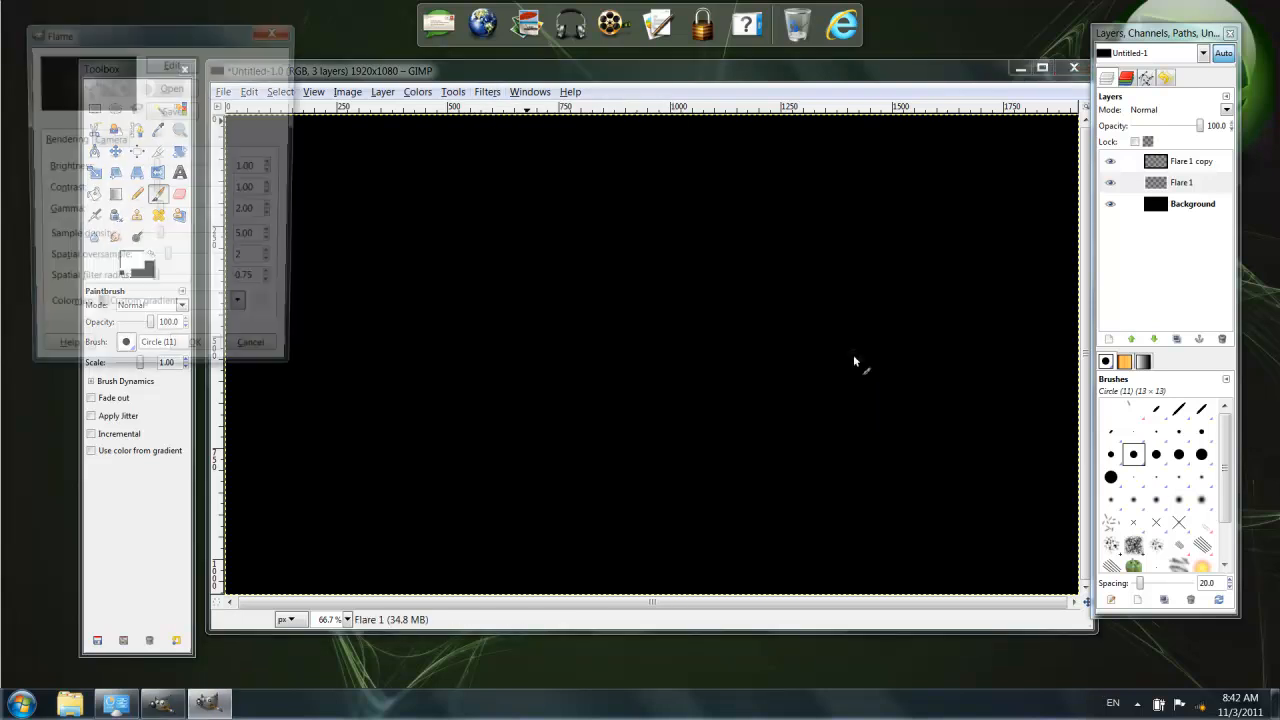
left_click(171, 64)
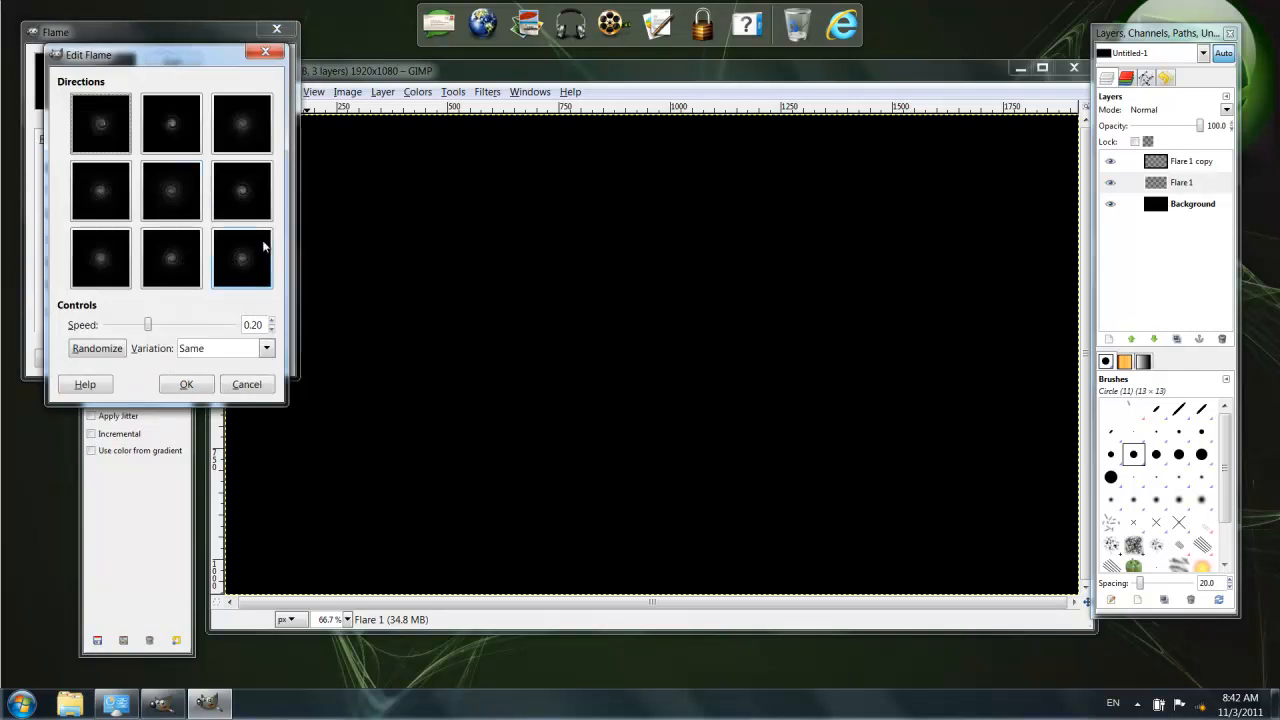
Try the Swirl, Spherical and Polar variations for the flame
left_click(267, 348)
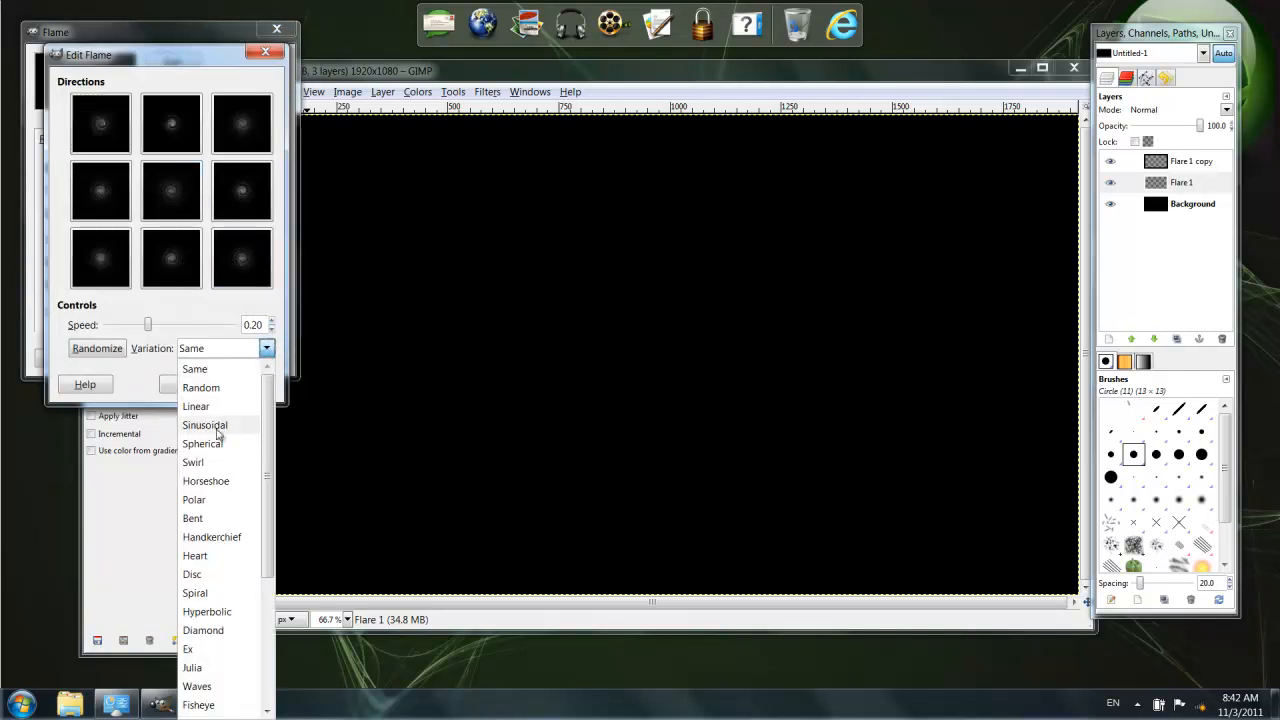
left_click(213, 466)
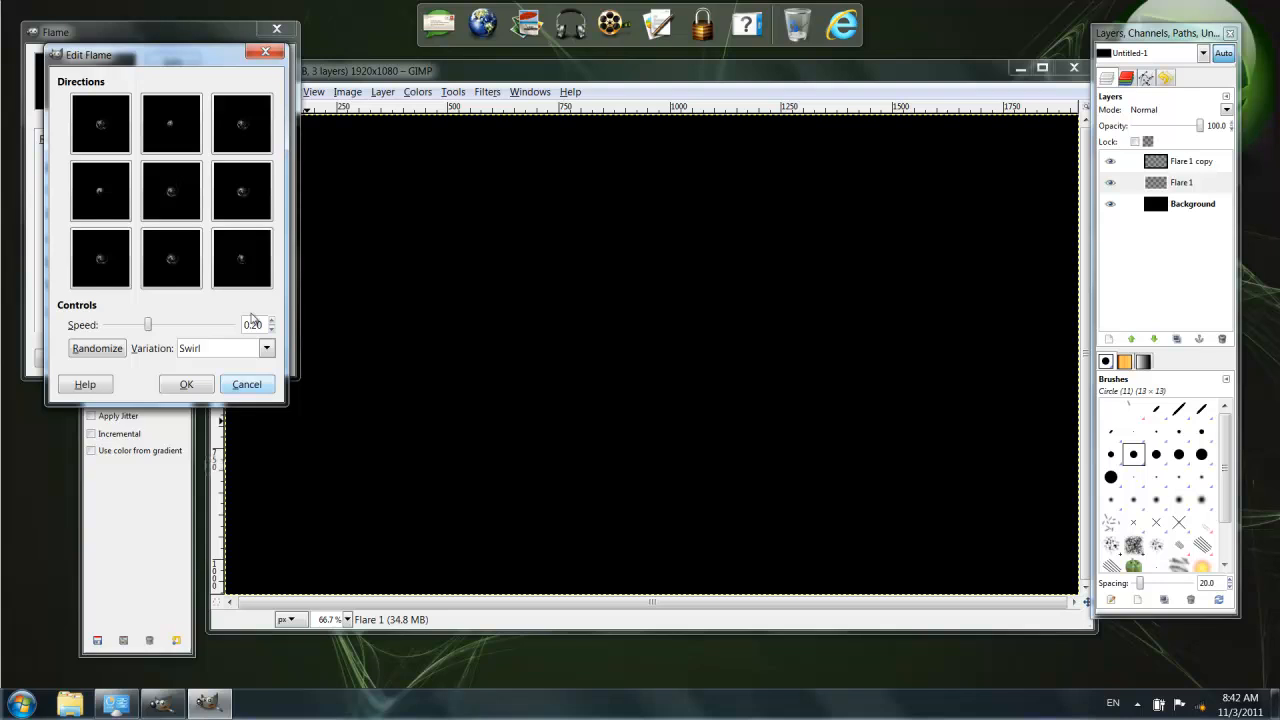
left_click(264, 349)
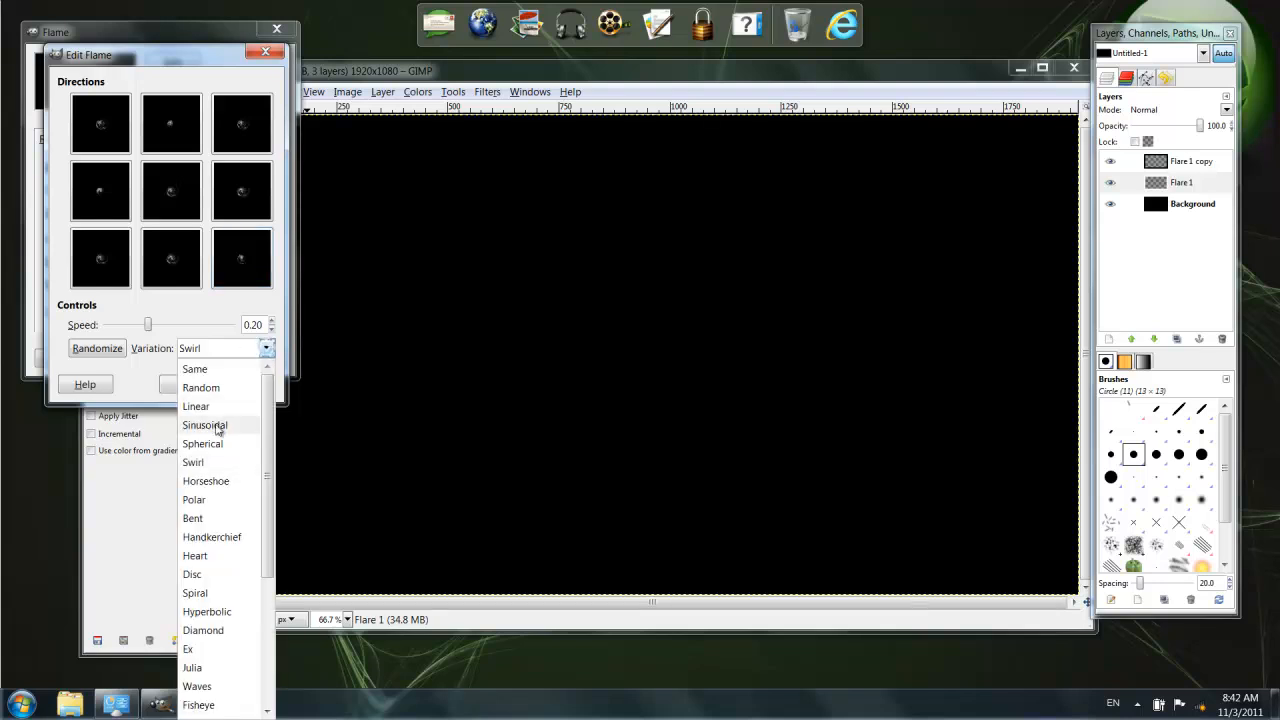
left_click(205, 466)
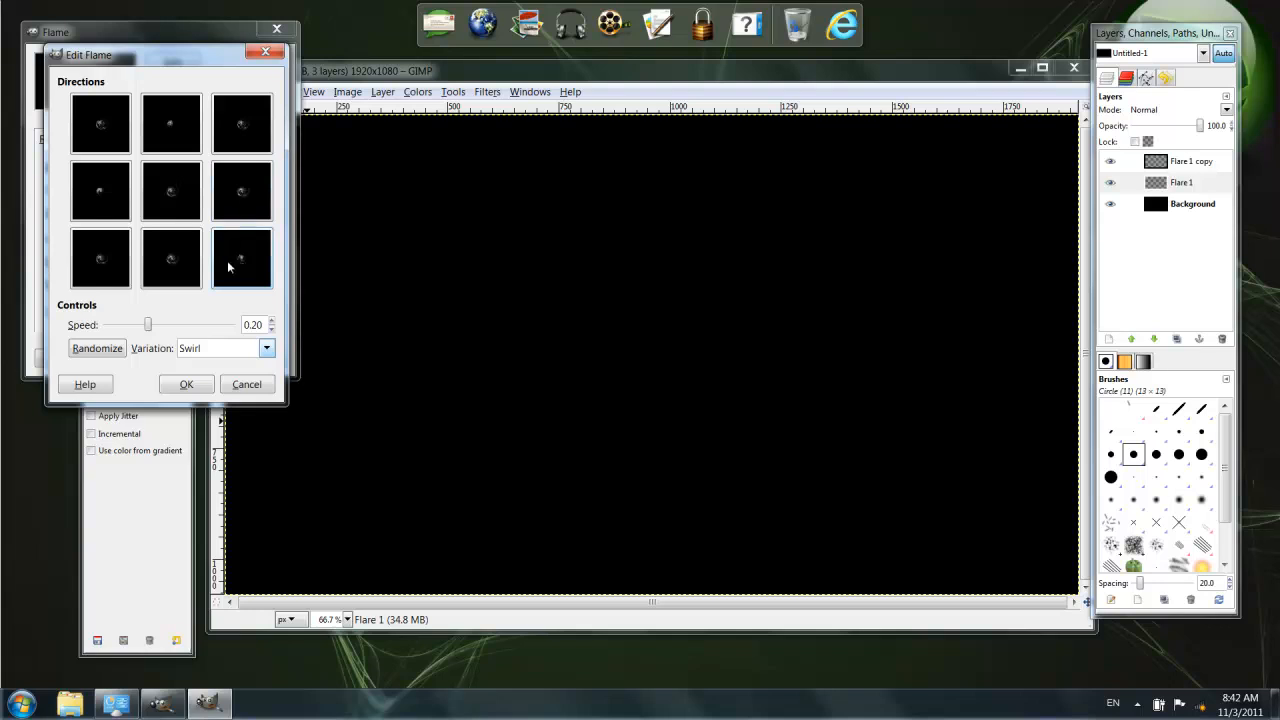
left_click(266, 348)
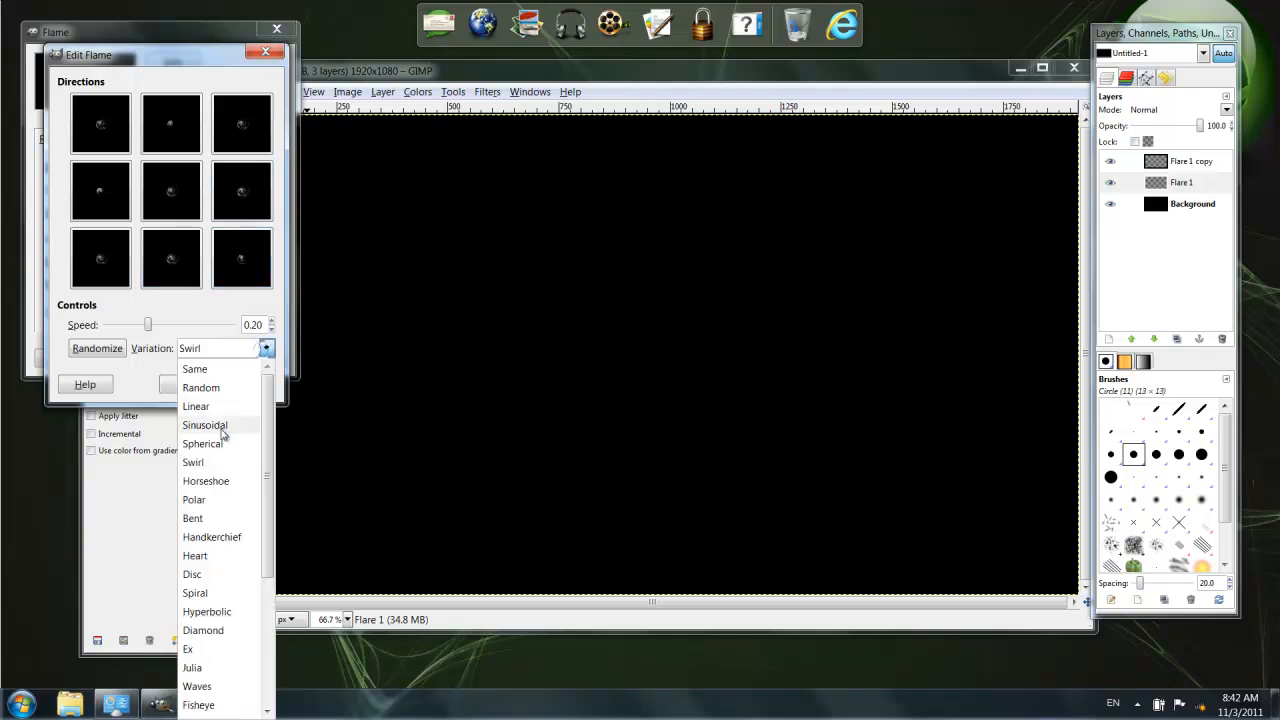
left_click(210, 443)
left_click(267, 349)
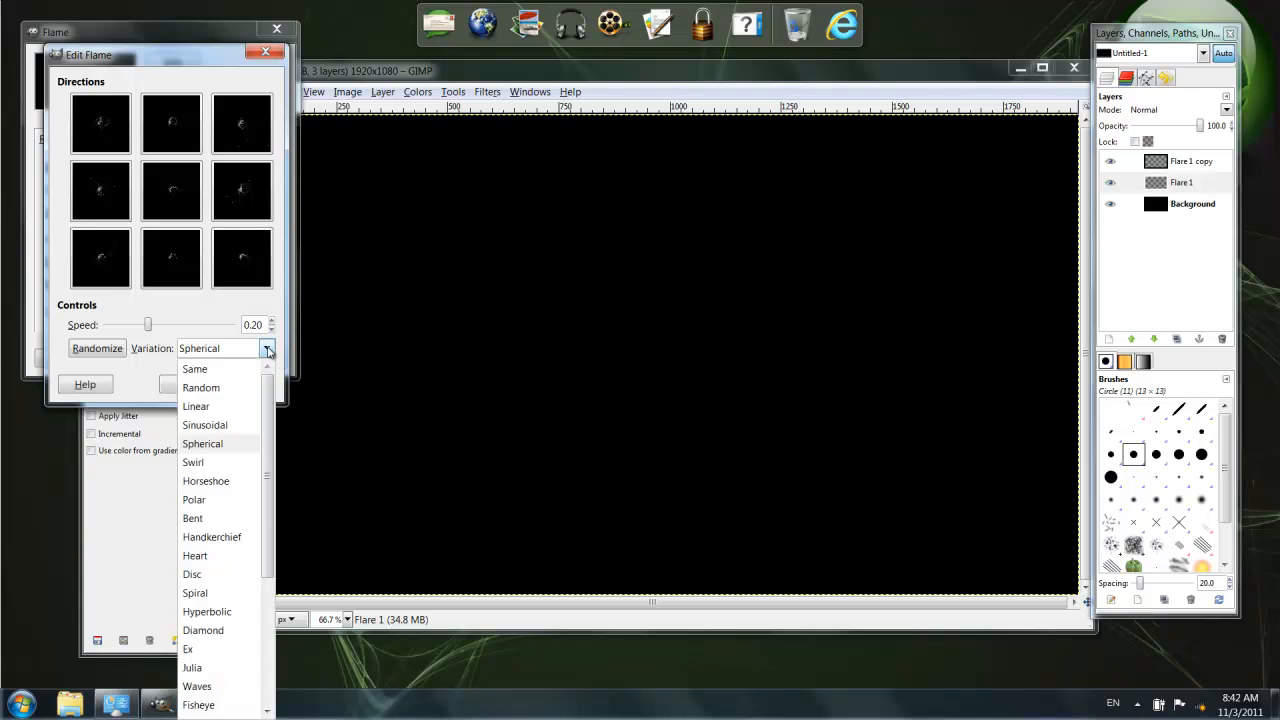
left_click(200, 499)
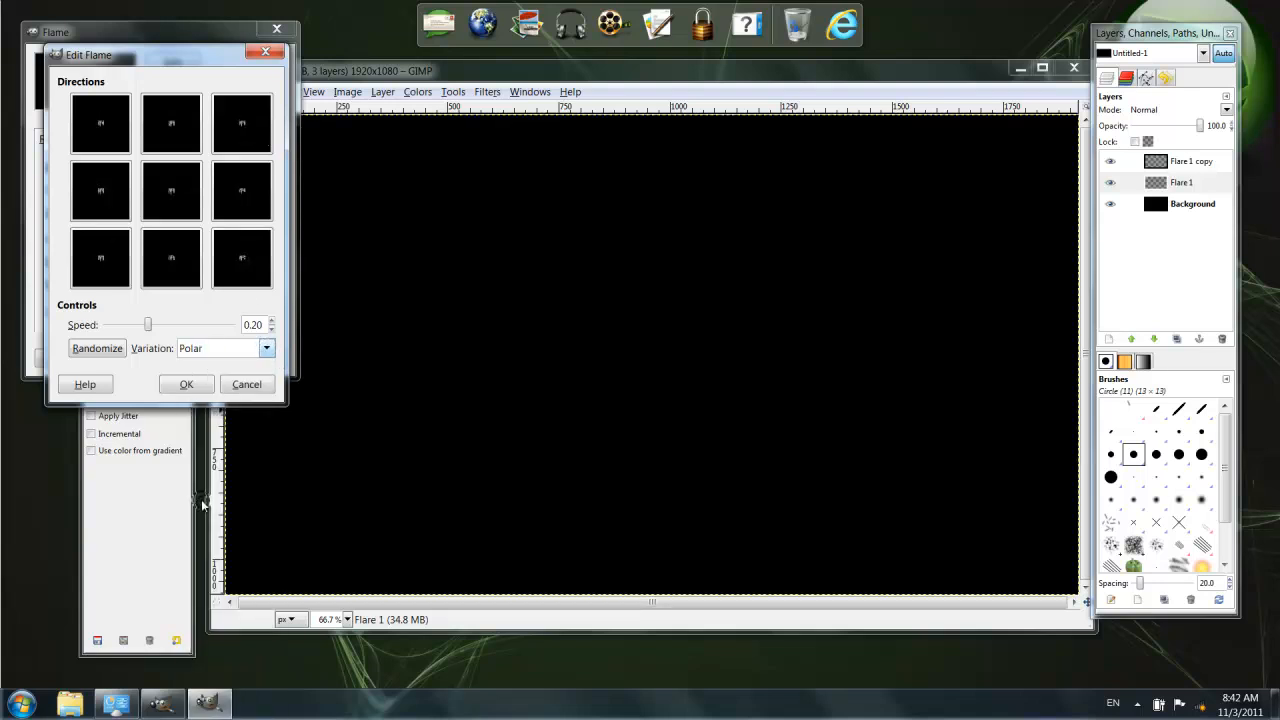
Set the flame variation to Swirl, choose the centre direction pattern and accept the edited flame
left_click(266, 348)
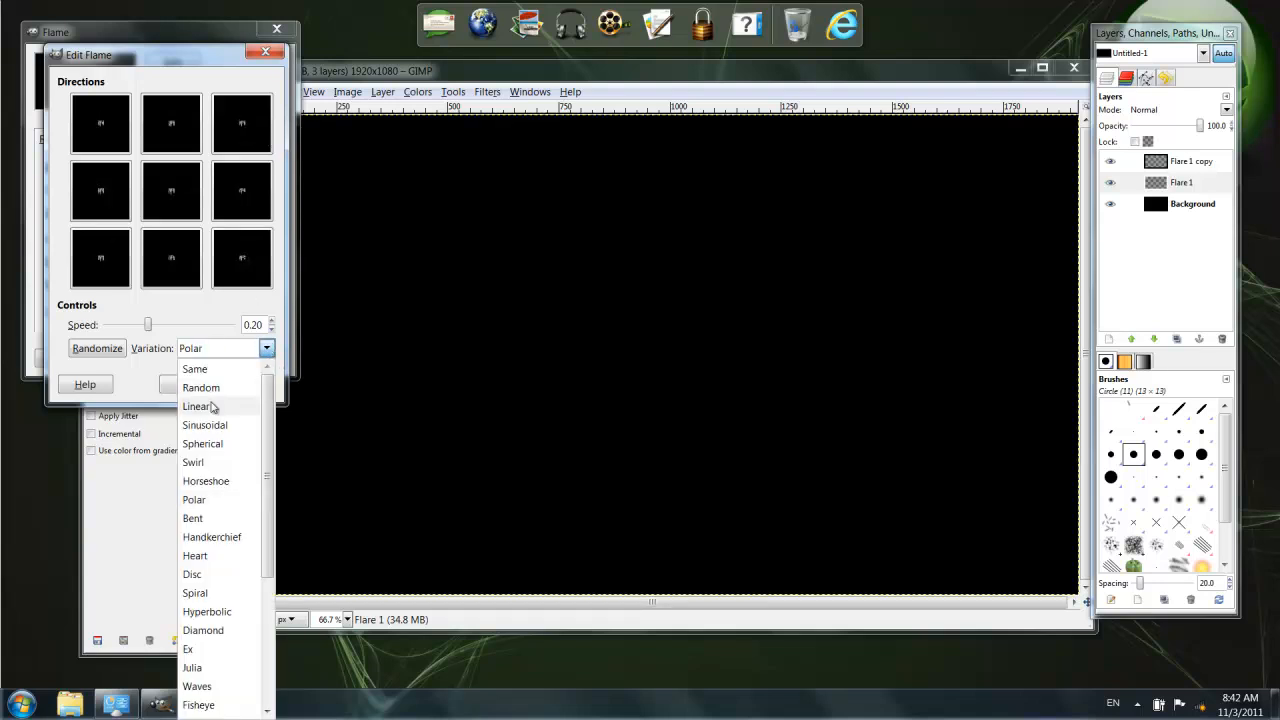
left_click(194, 462)
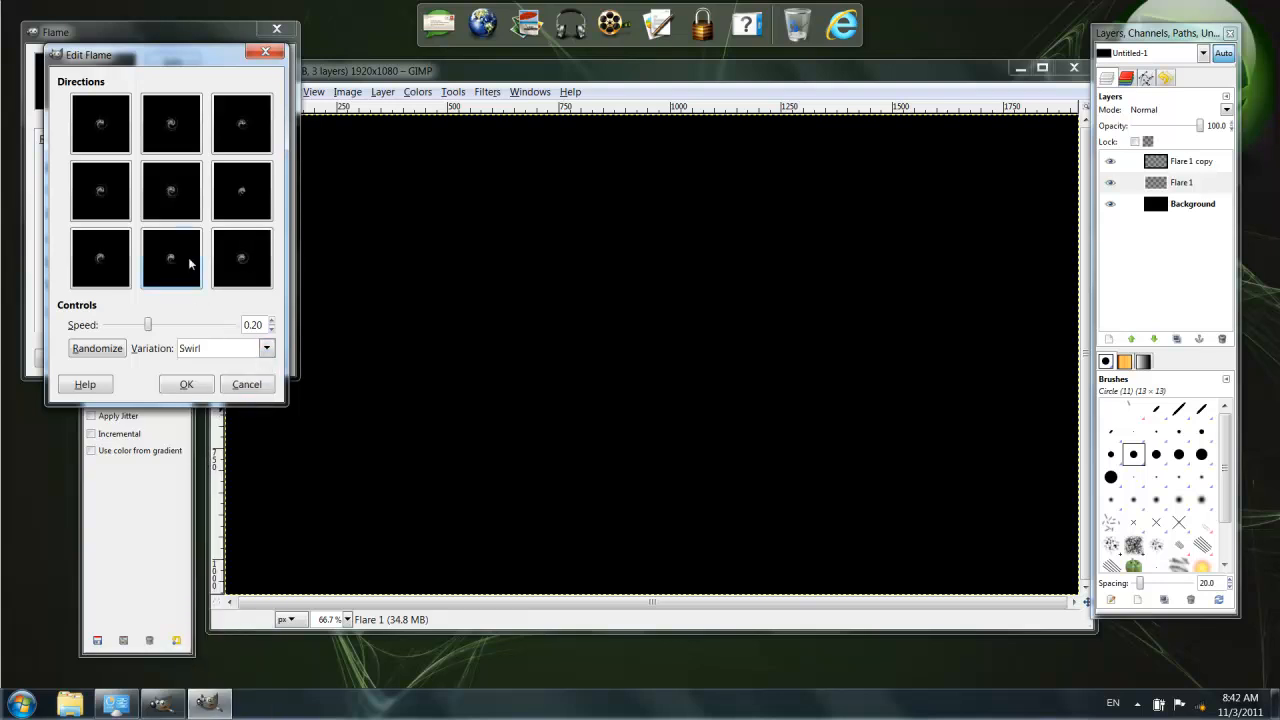
left_click(174, 187)
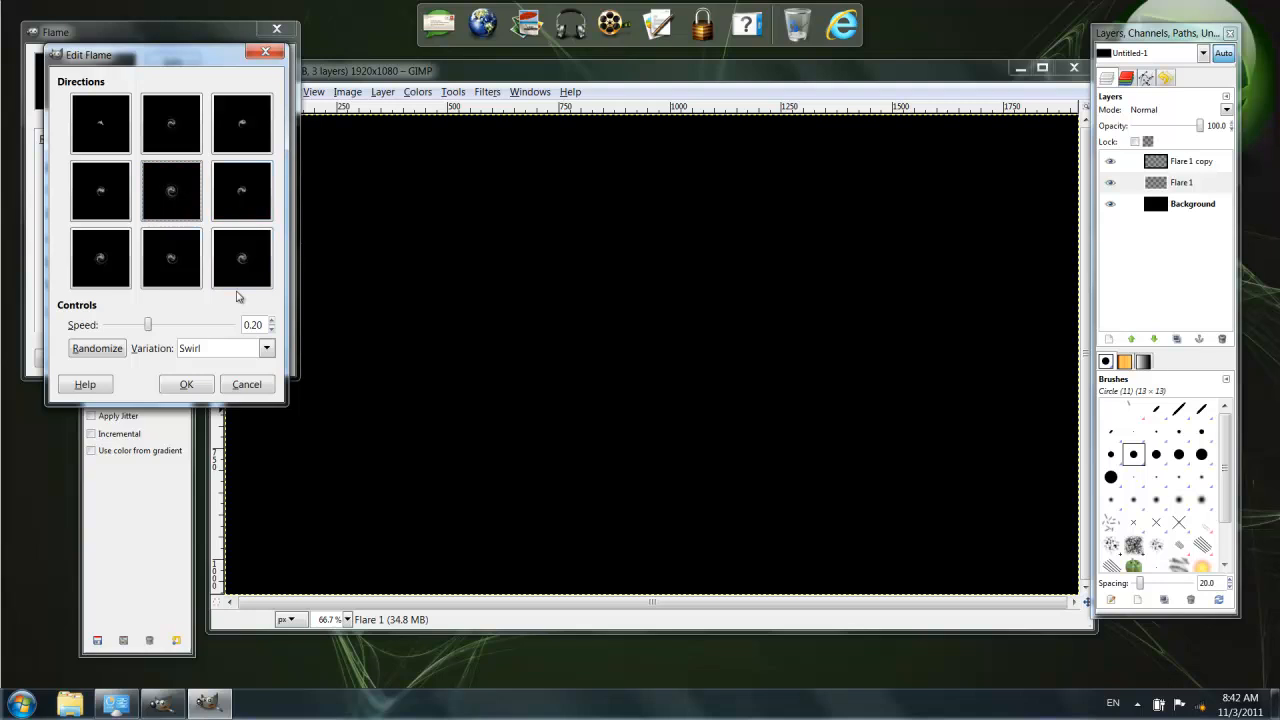
left_click(186, 385)
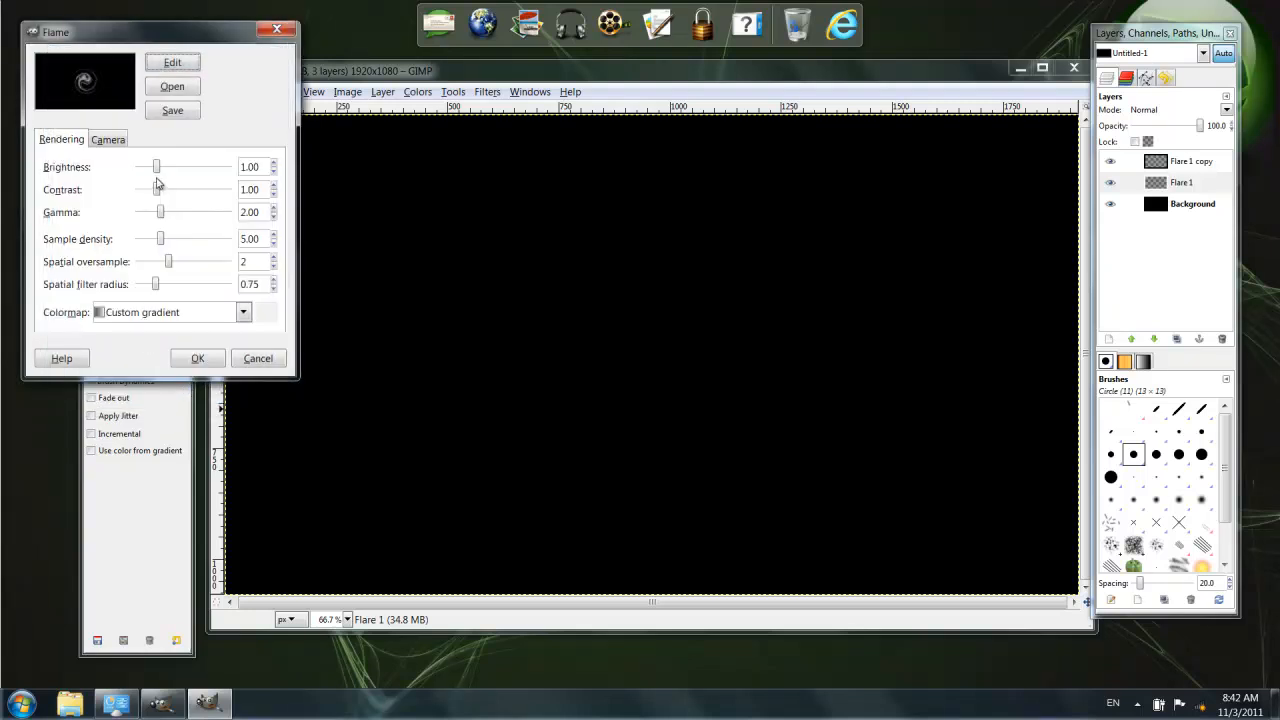
Render the flame with contrast 3.30, brightness about 1.11, camera zoom 1.66, X 0.94 and Y -0.25
mouse_move(157, 190)
left_mouse_down()
mouse_move(198, 194)
mouse_move(162, 168)
left_mouse_up()
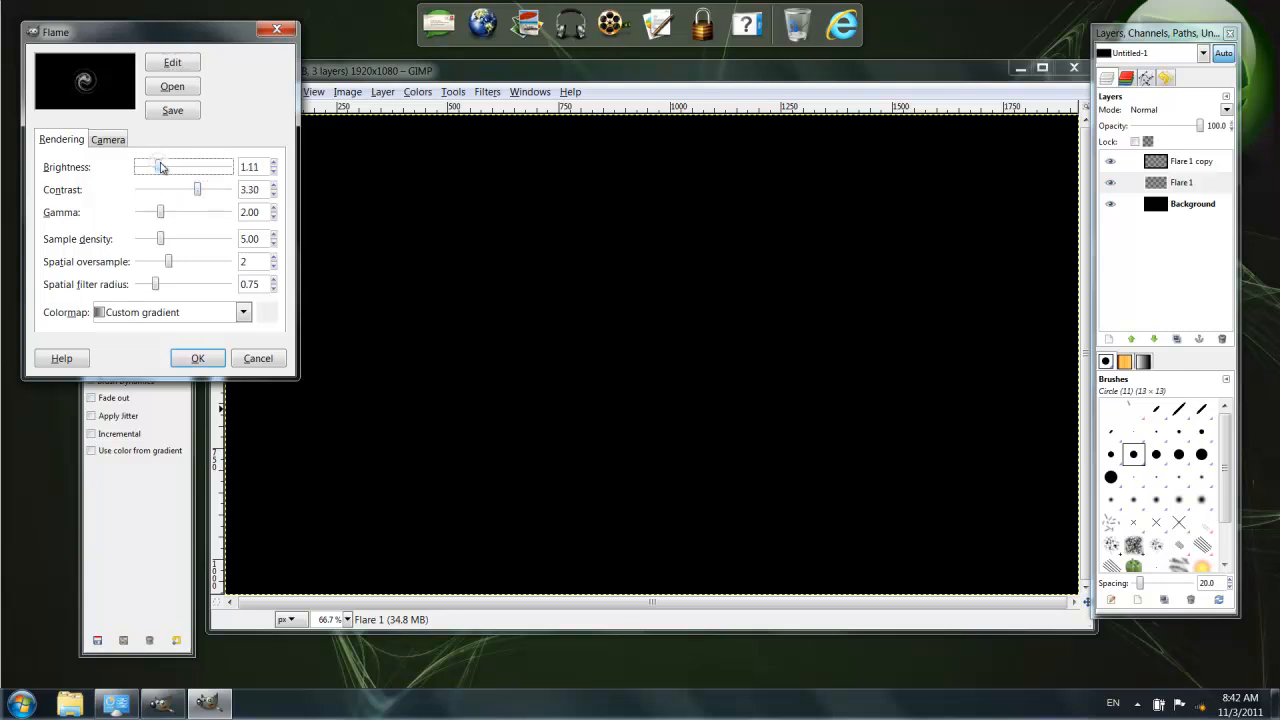
left_click(110, 141)
left_click_drag(153, 167, 189, 195)
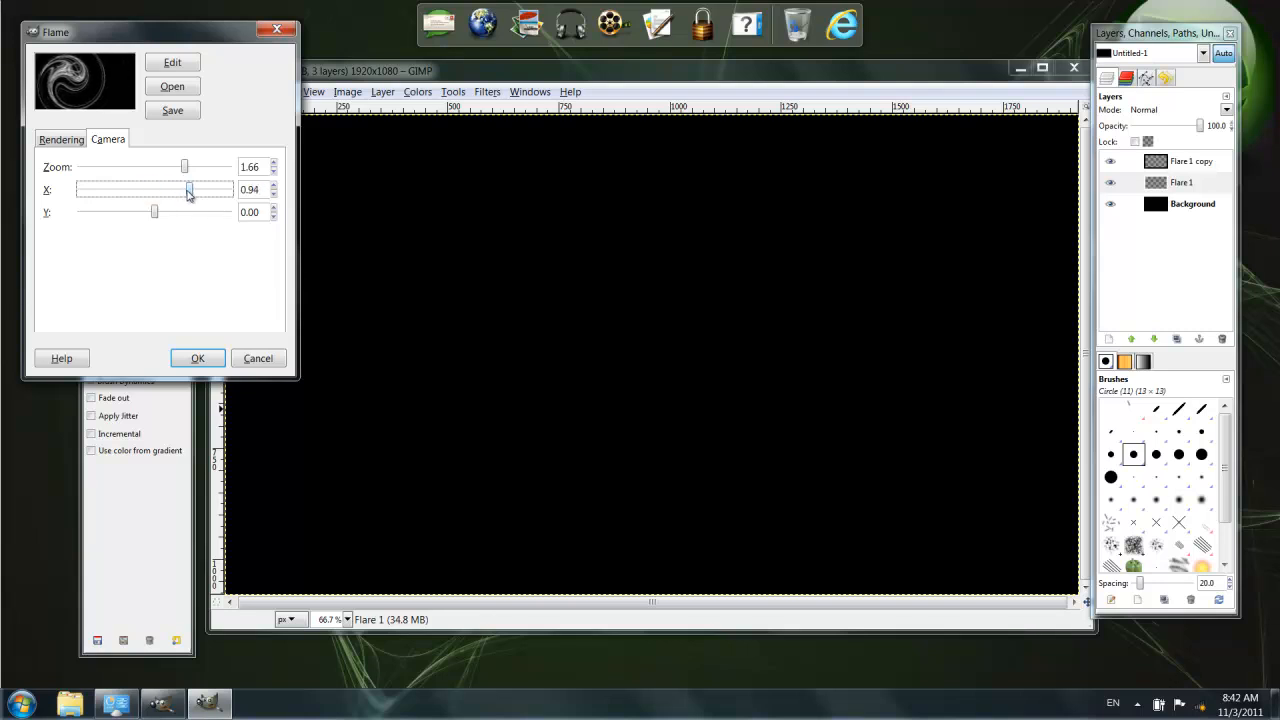
left_click(152, 214)
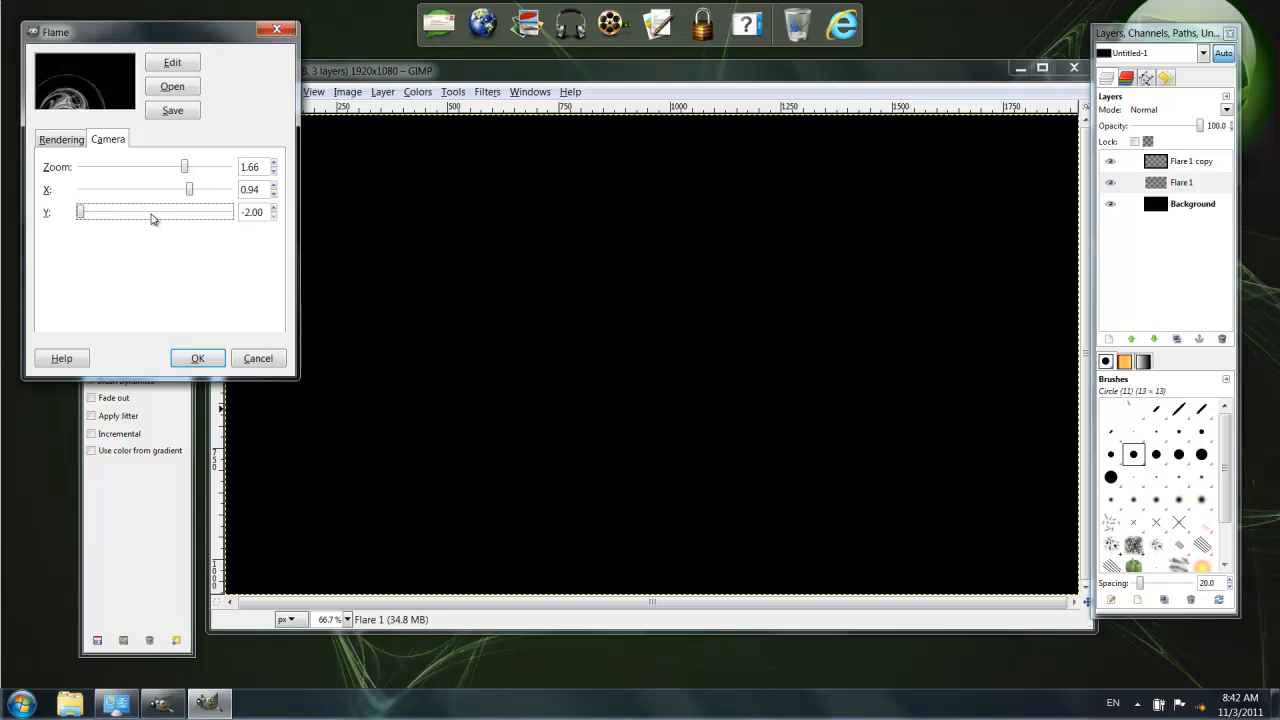
left_click_drag(86, 216, 145, 214)
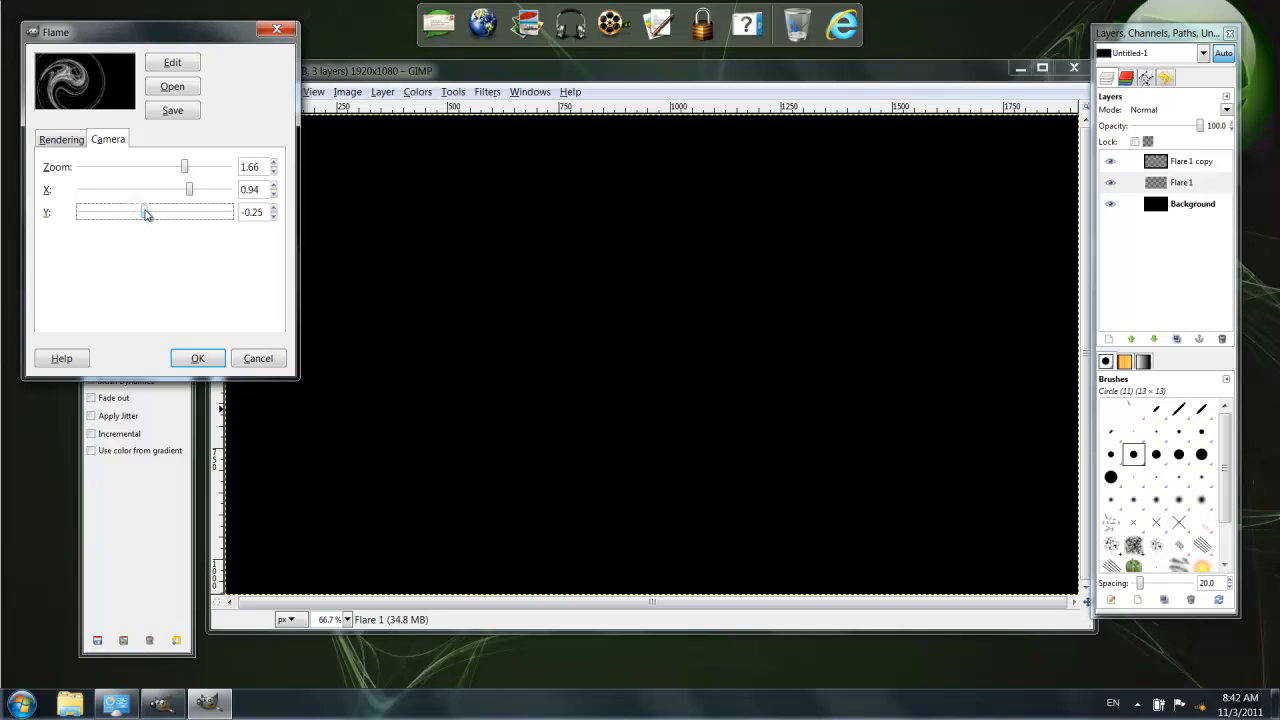
left_click(197, 358)
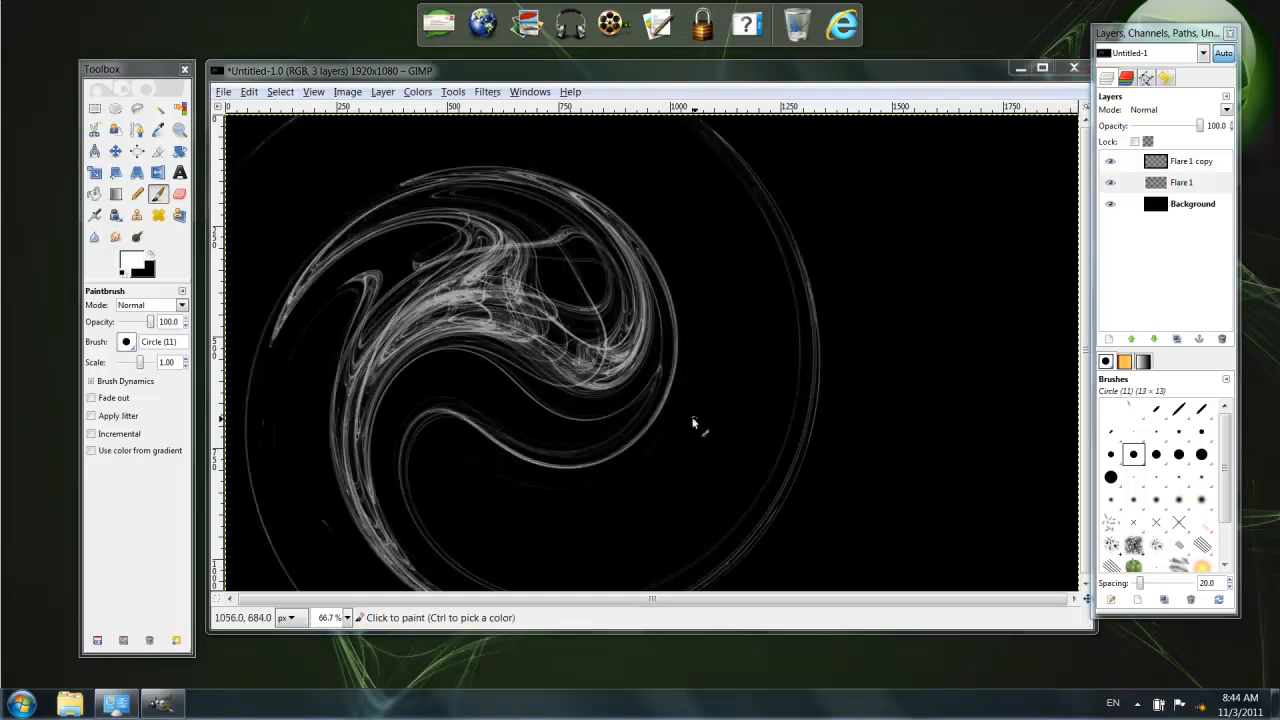
Colorize the Flare 1 layer green with hue 130, saturation 57 and lightness 27
left_click(1188, 182)
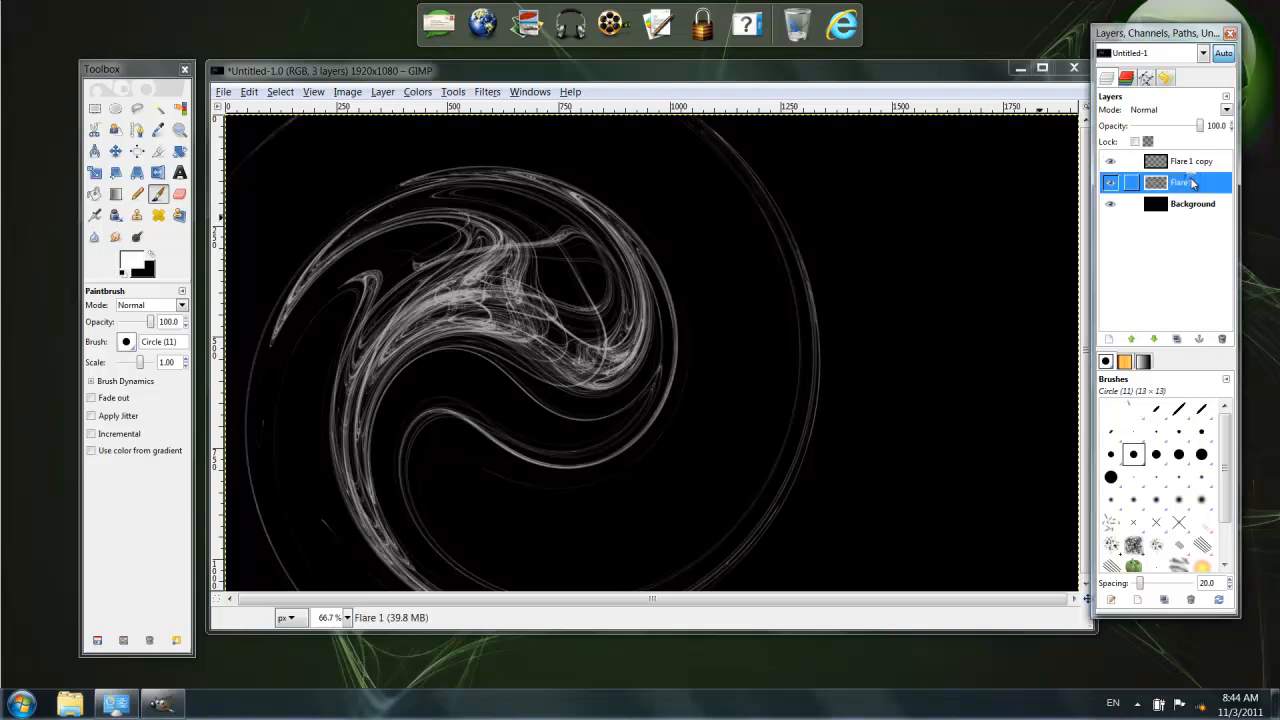
left_click(418, 92)
left_click(422, 143)
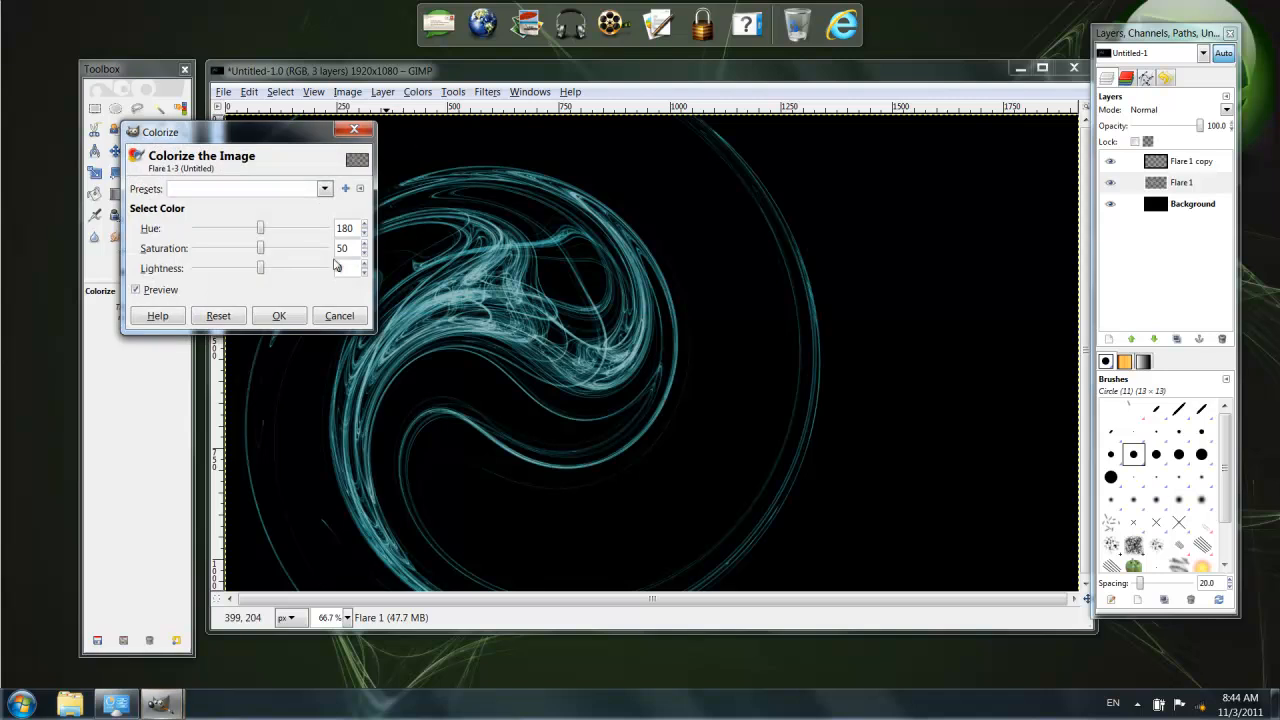
left_click_drag(262, 230, 280, 274)
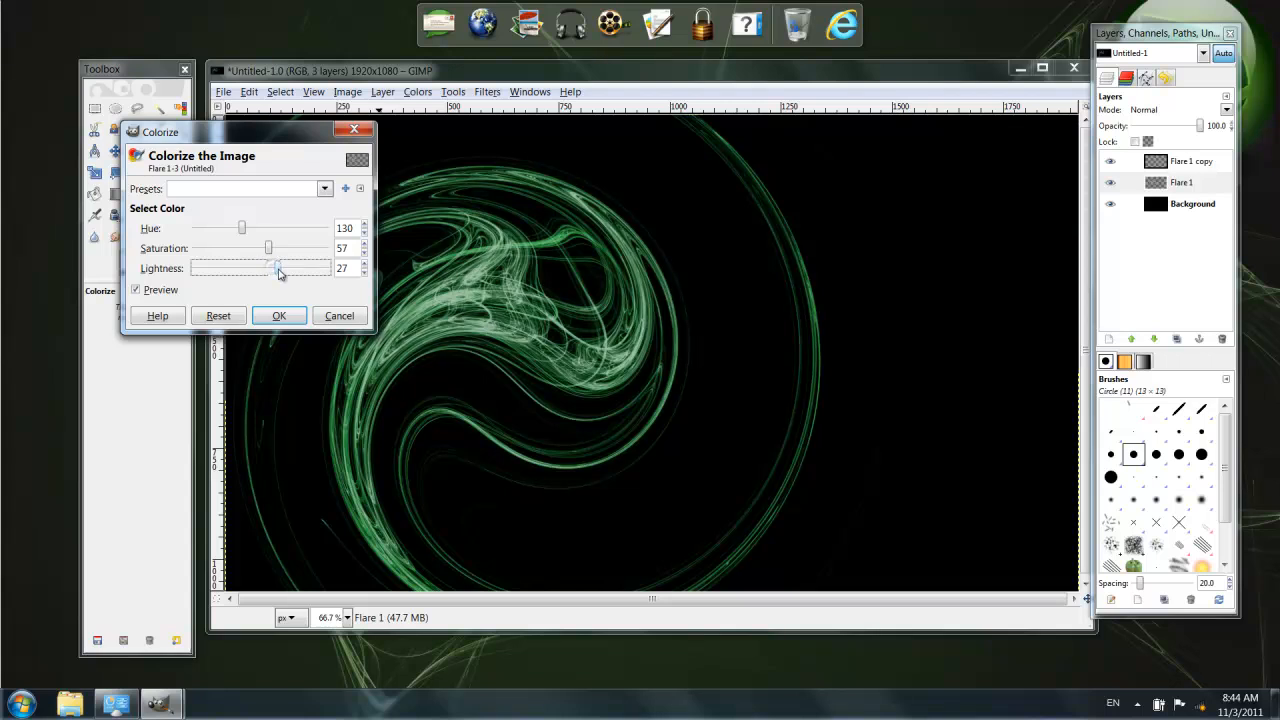
left_click(279, 315)
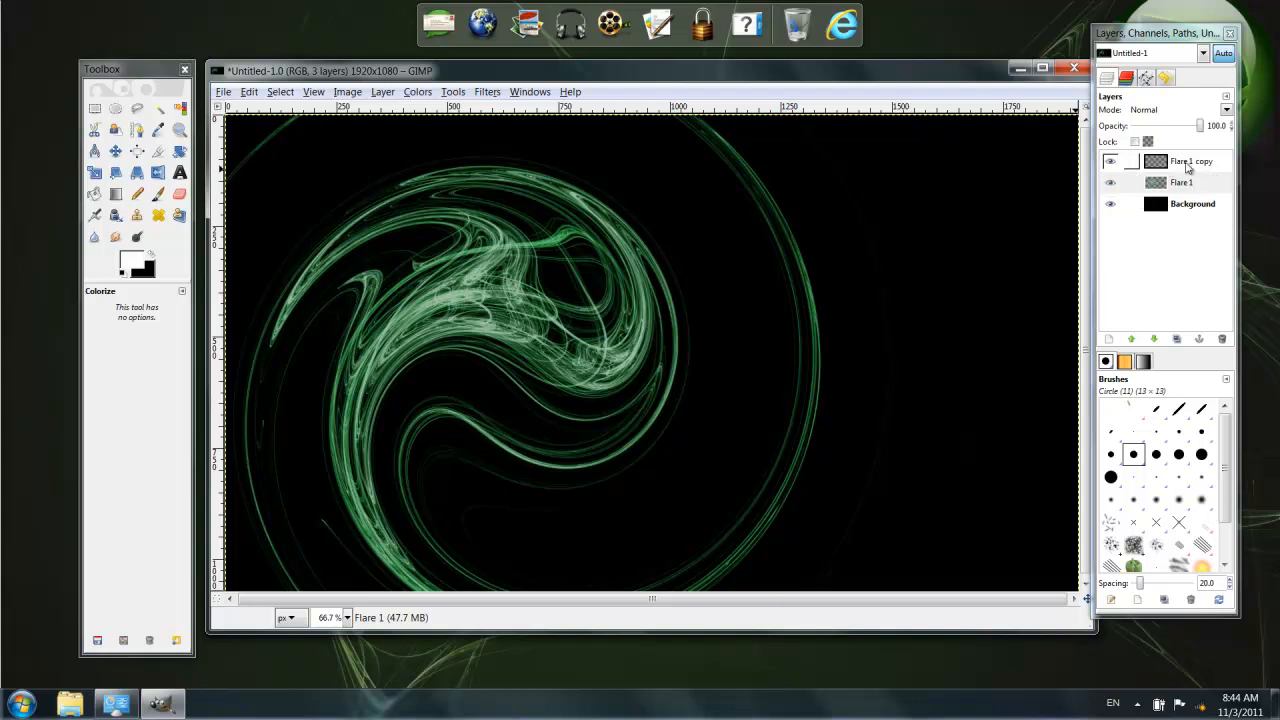
Make the Flare 1 copy layer active and choose the Blend tool
left_click(1187, 167)
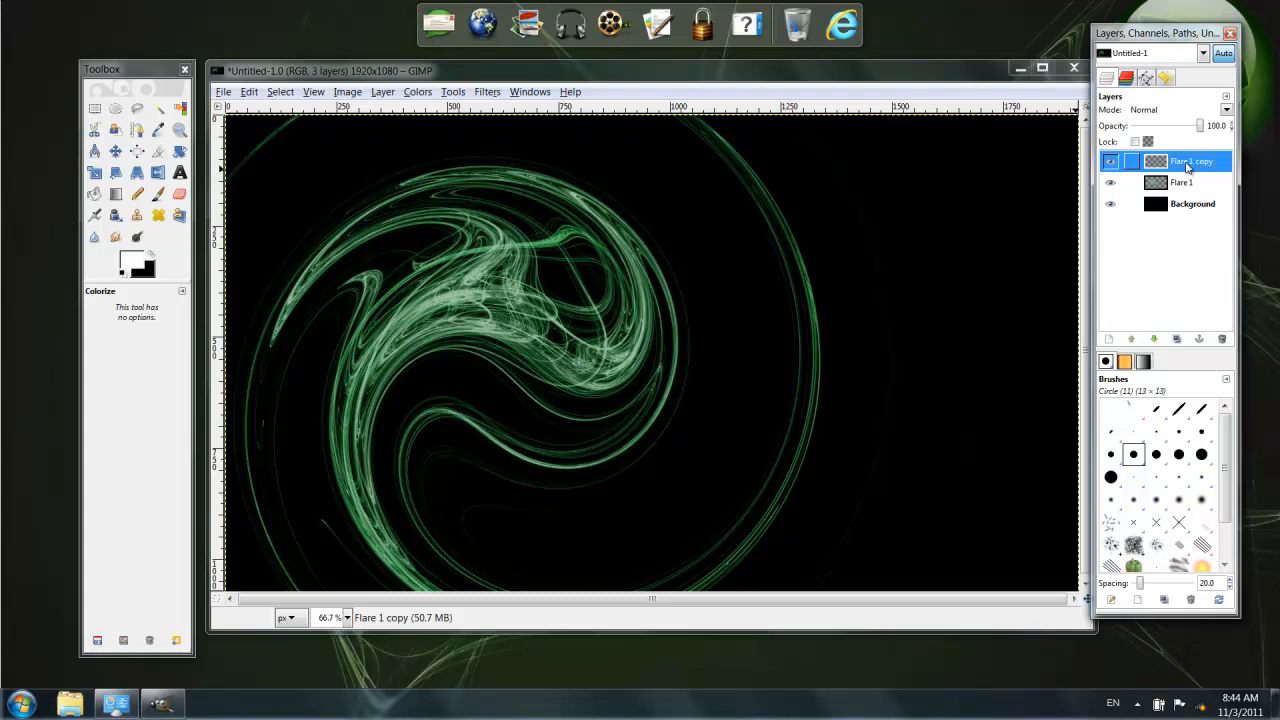
left_click(488, 92)
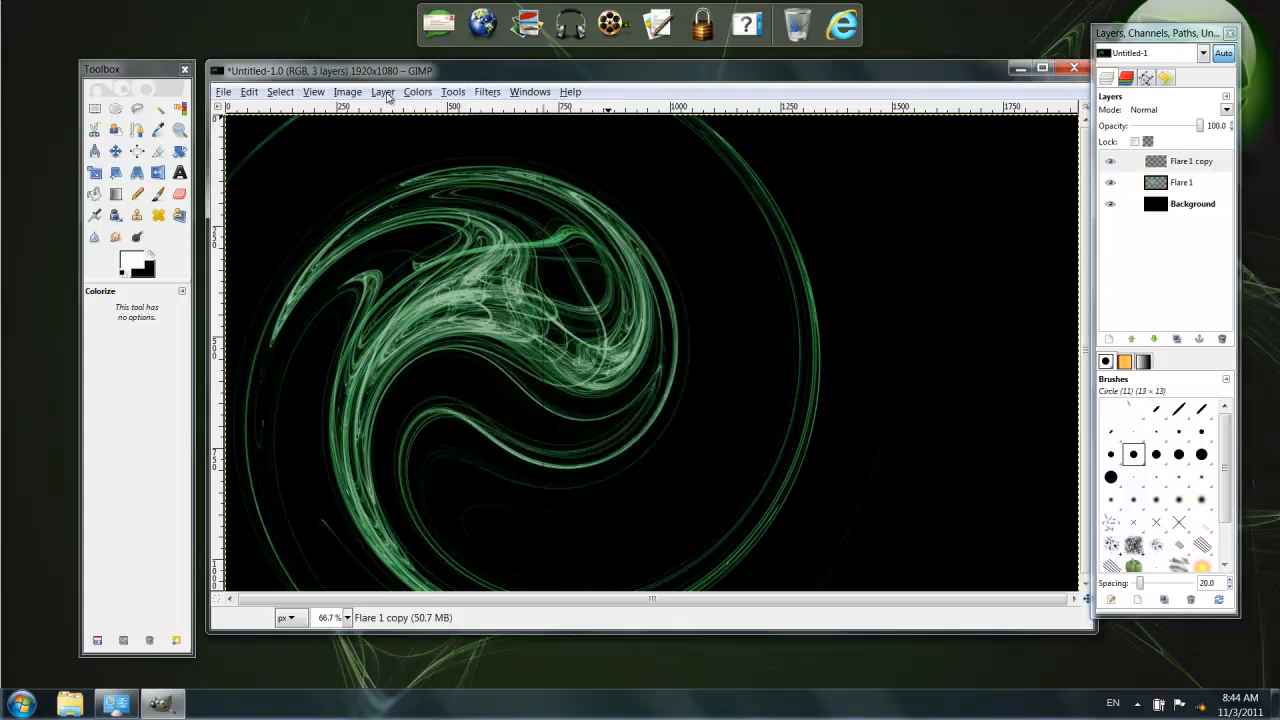
mouse_move(313, 92)
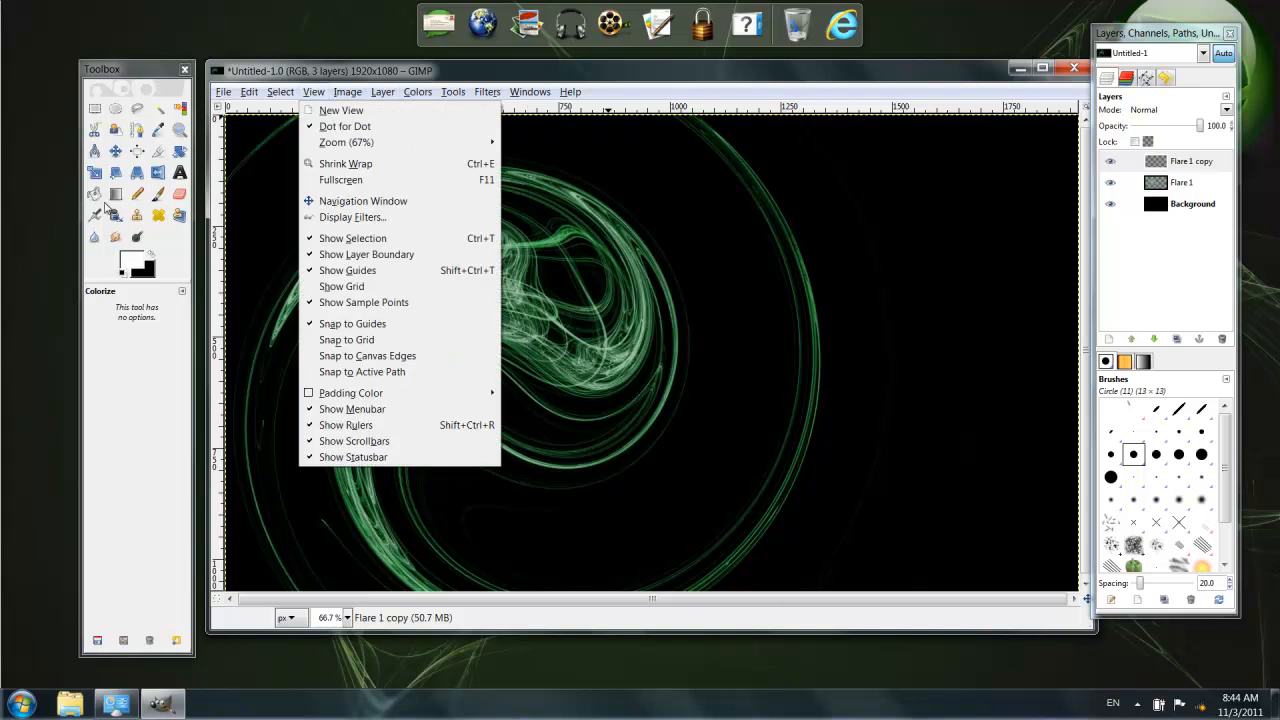
left_click(116, 487)
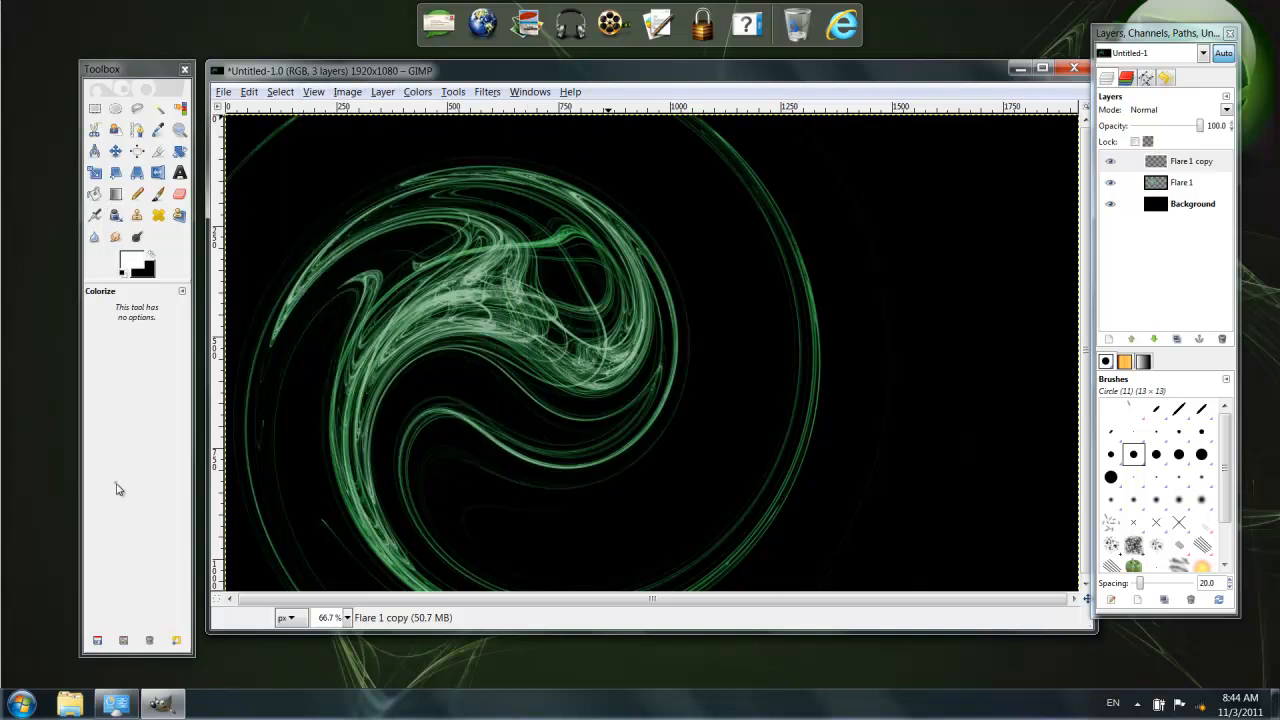
left_click(116, 194)
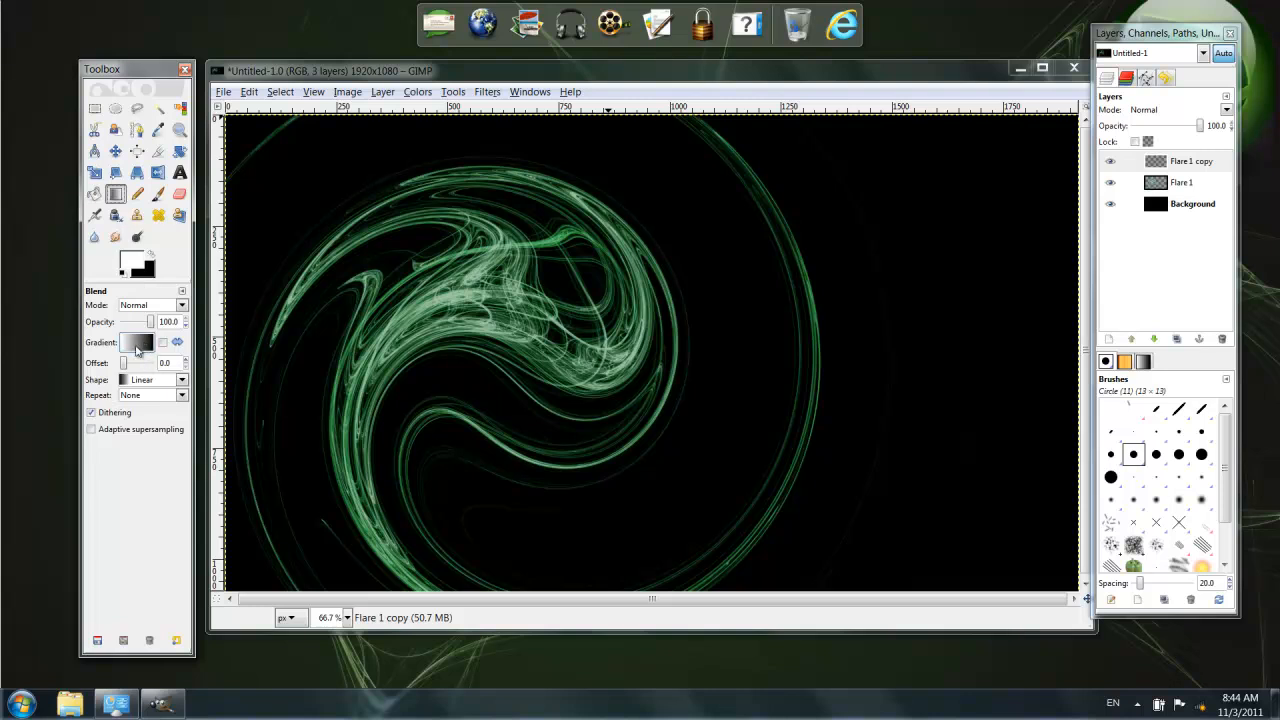
left_click(135, 264)
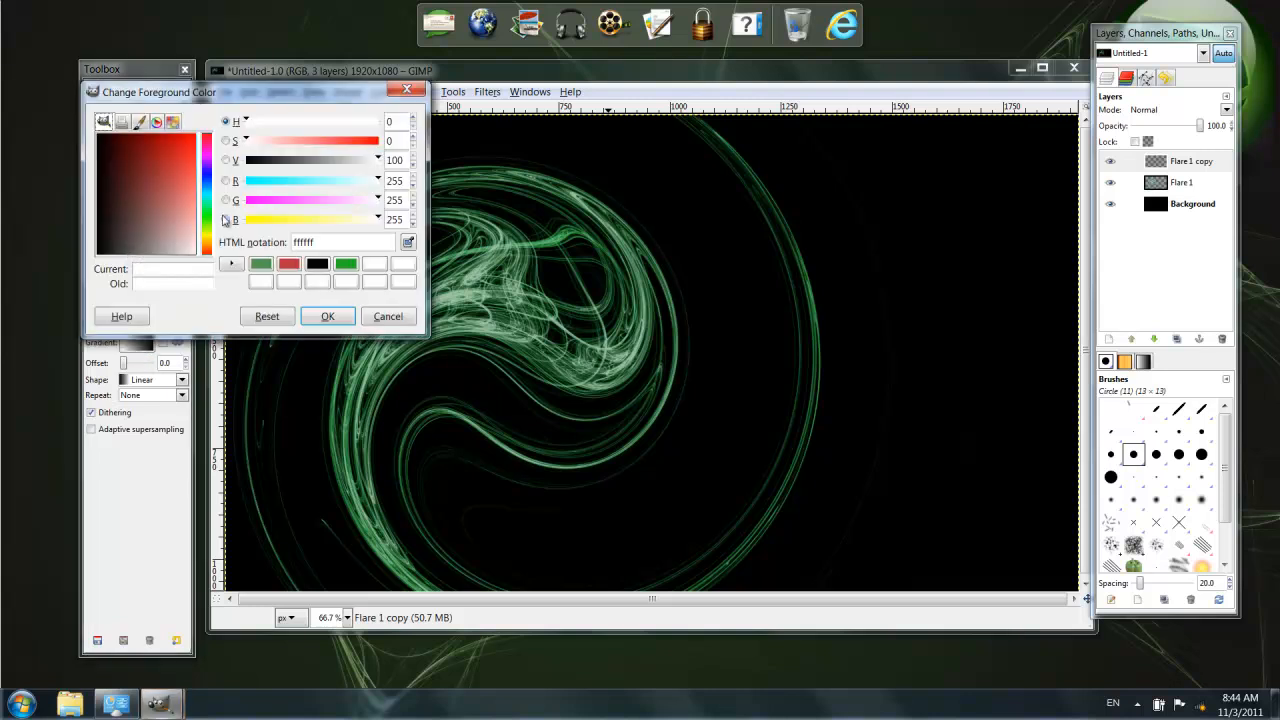
left_click(207, 212)
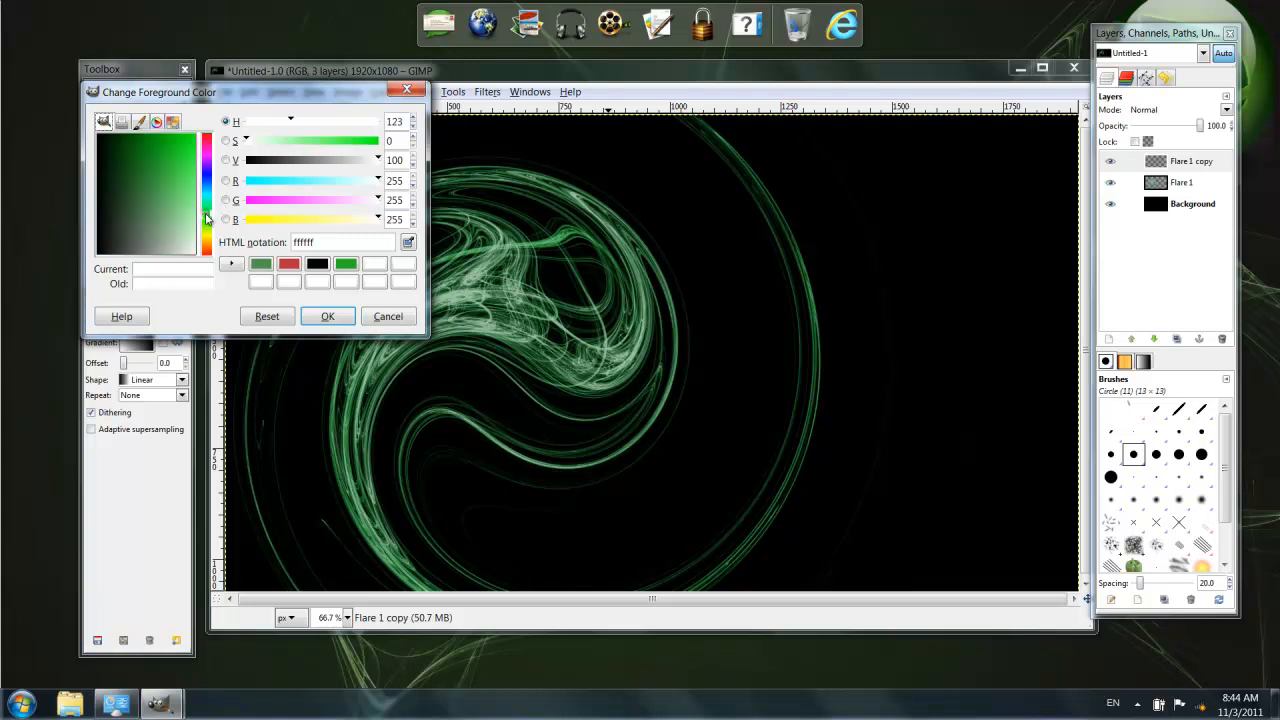
left_click(206, 229)
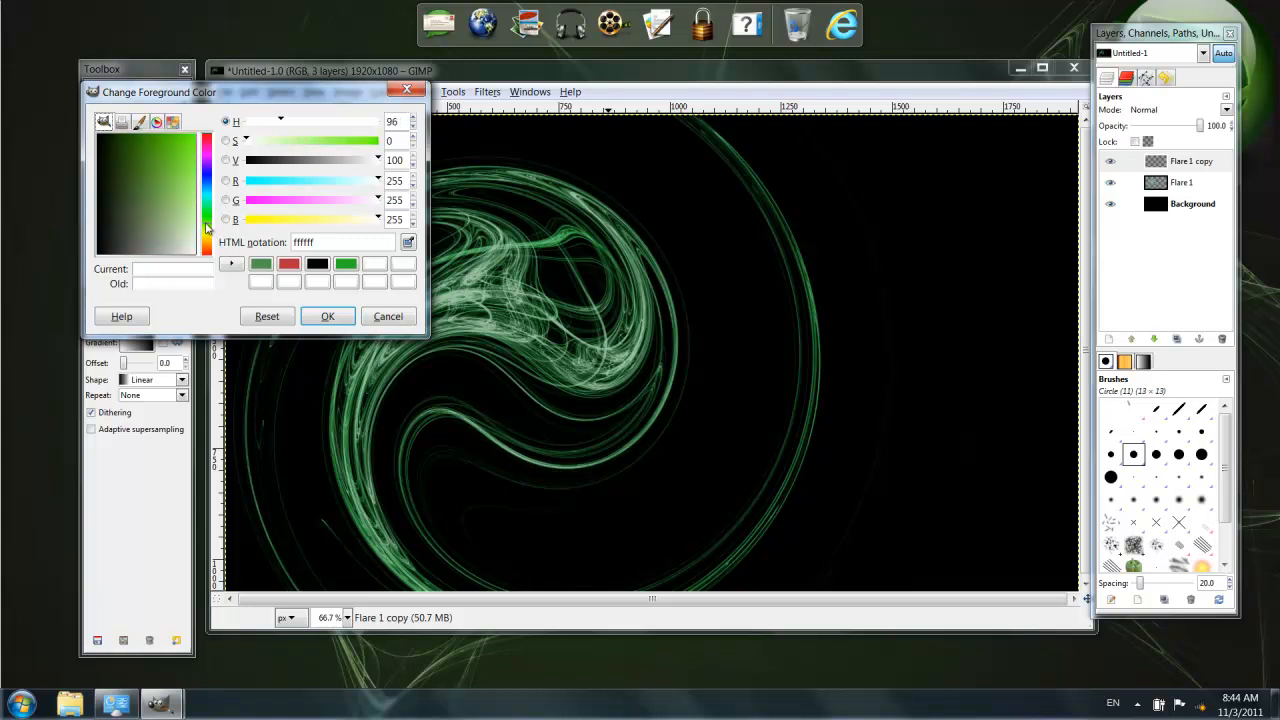
left_click(326, 316)
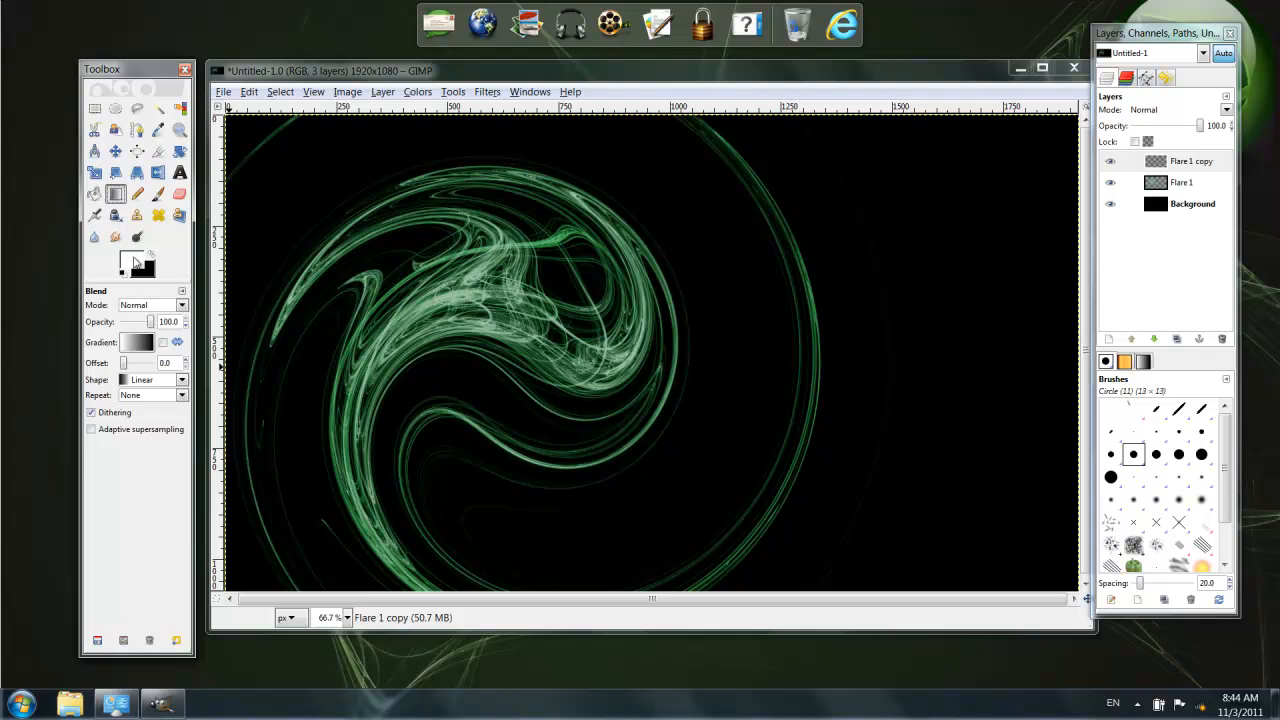
Set the foreground colour to the green 59b535
left_click(133, 262)
left_click(174, 186)
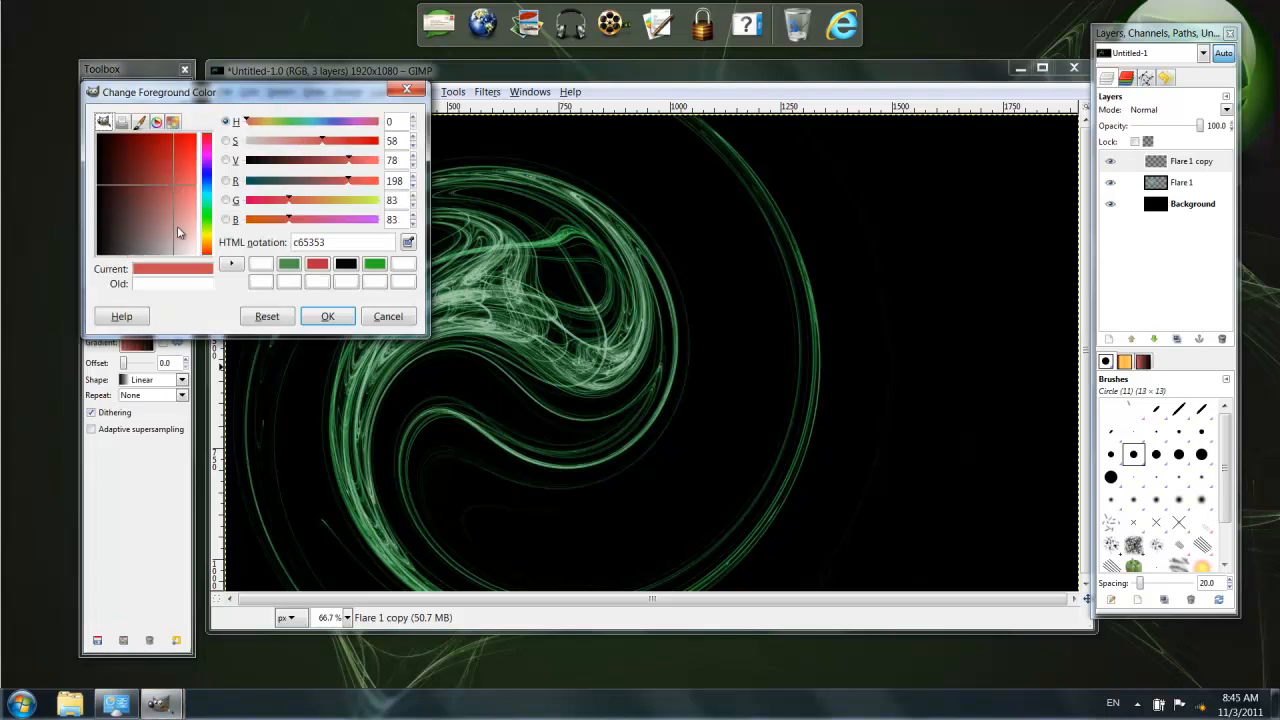
left_click(207, 221)
left_click(178, 162)
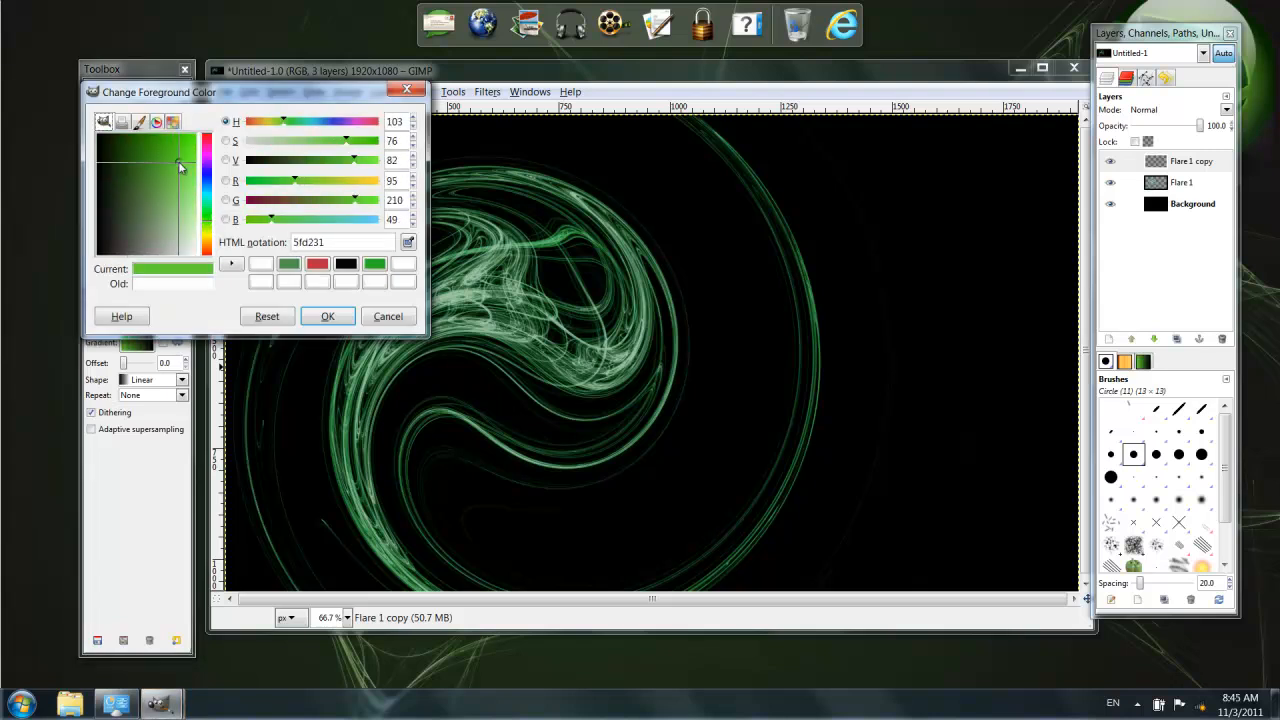
left_click(167, 168)
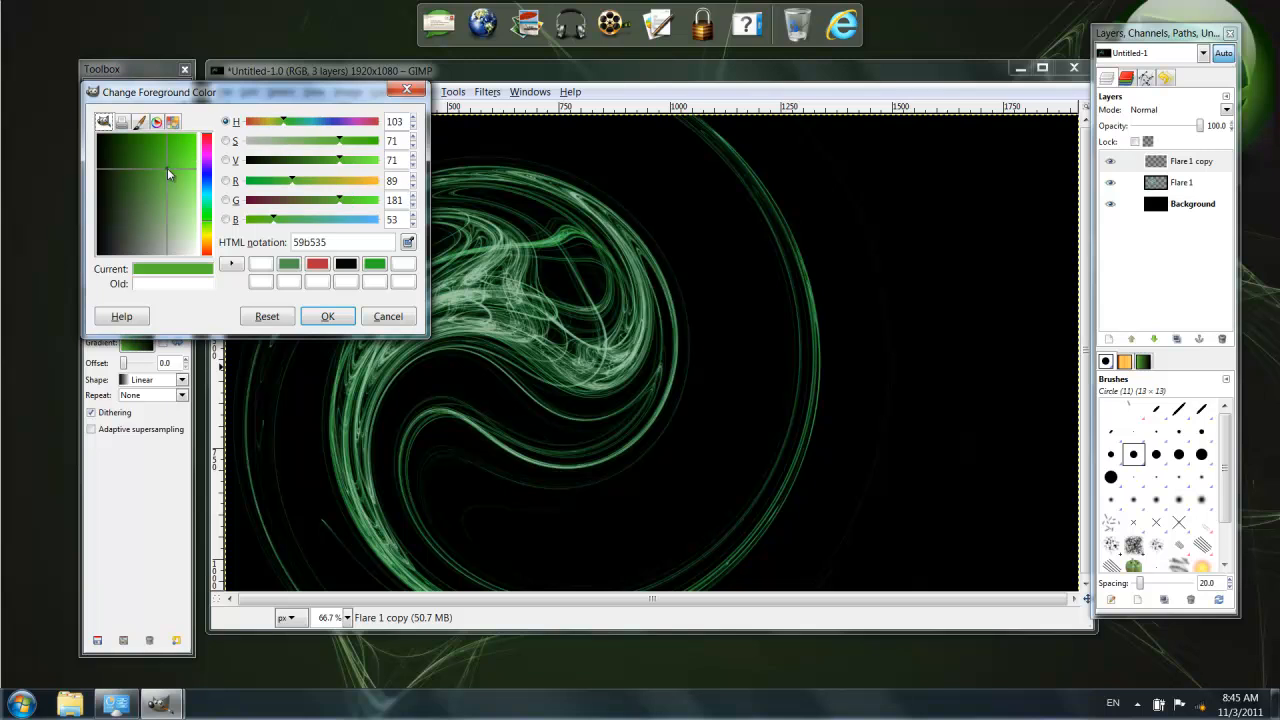
left_click(316, 318)
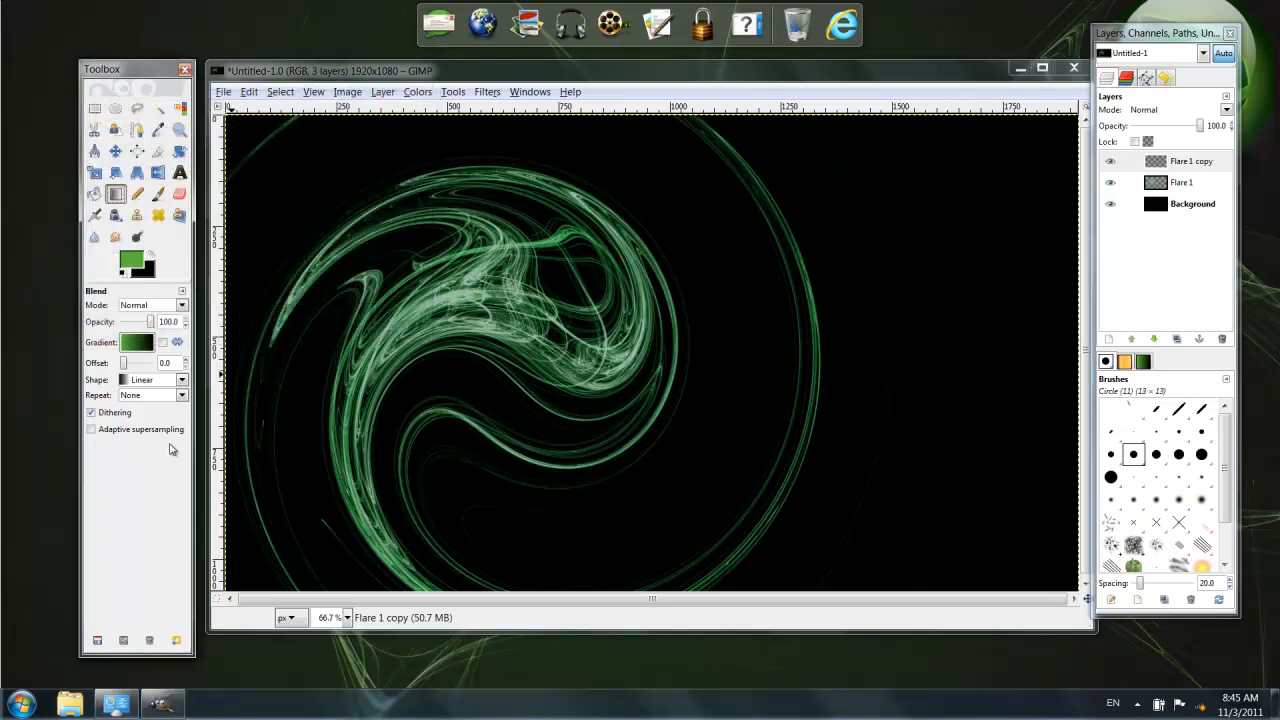
Draw a radial green-to-black gradient at 22% opacity from just right of the canvas centre to its upper-right corner
left_click(181, 380)
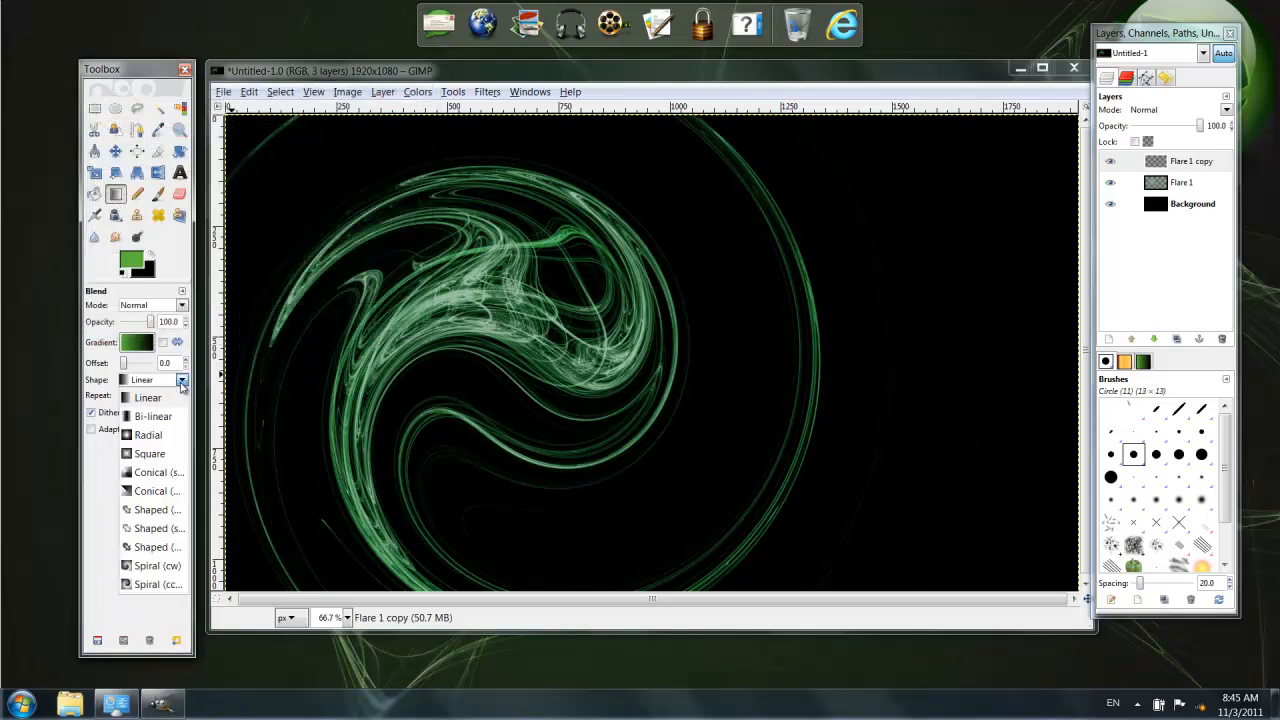
left_click(150, 436)
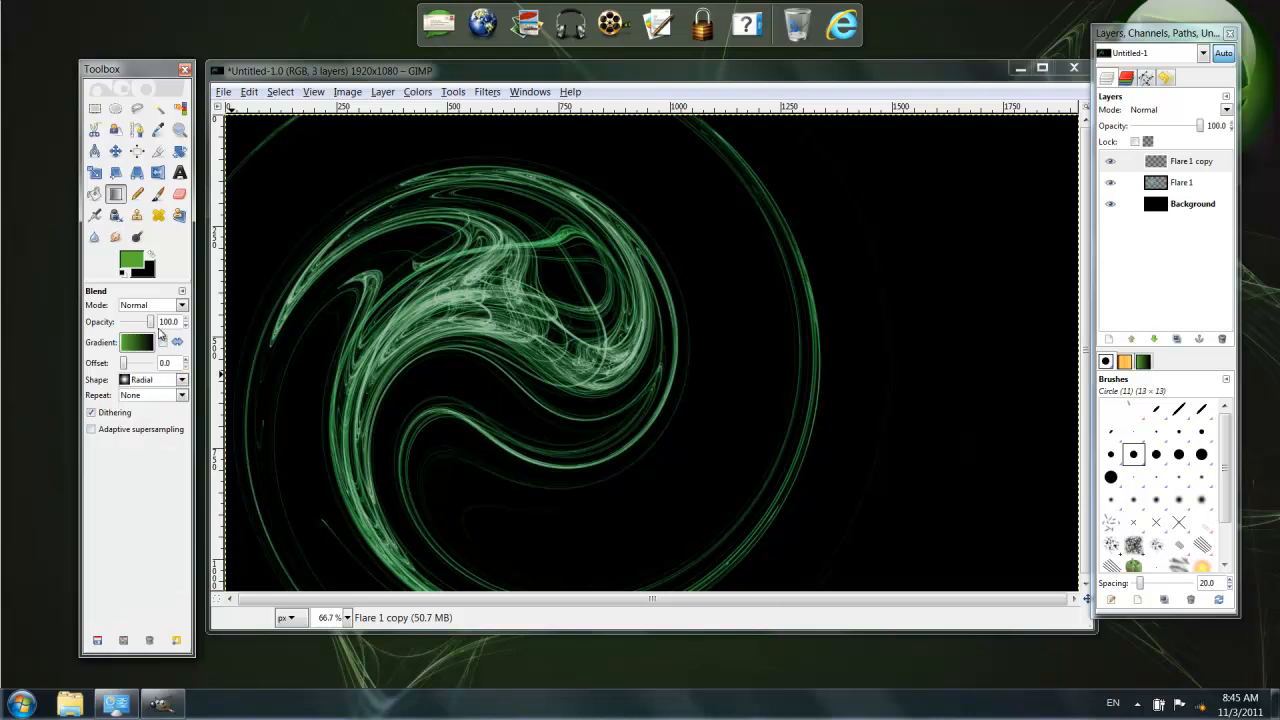
left_click_drag(151, 323, 134, 323)
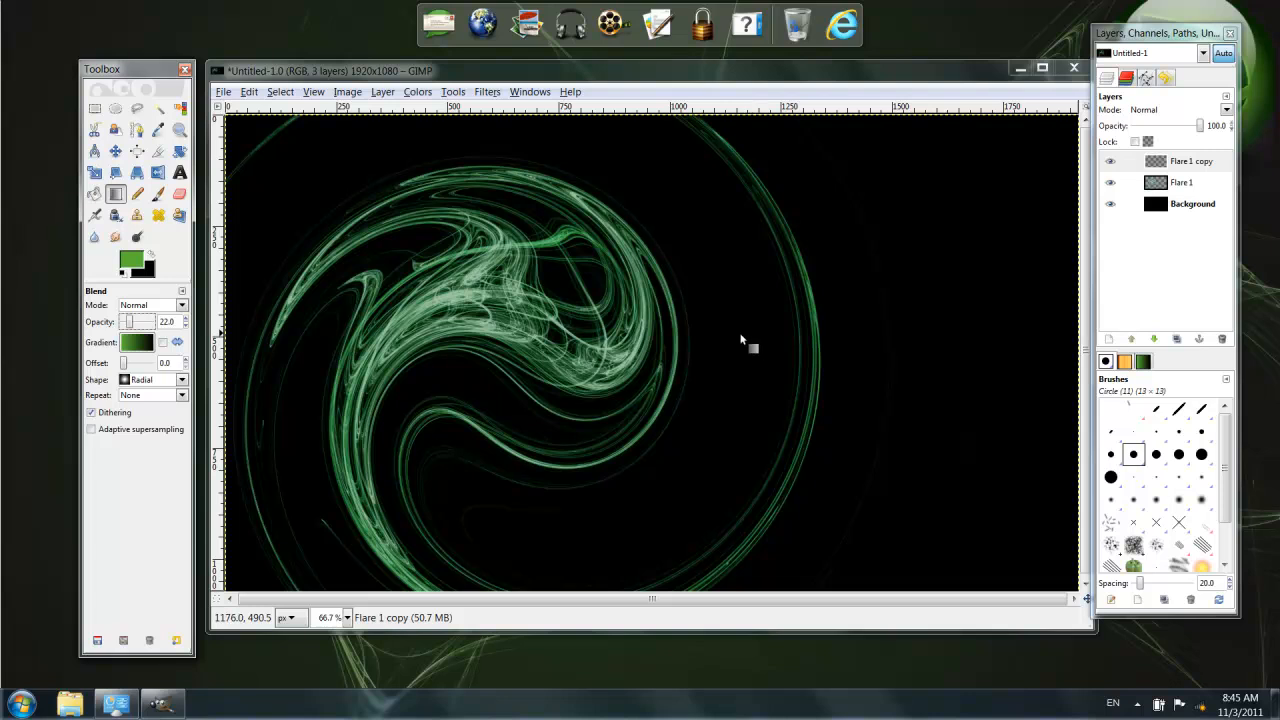
left_click_drag(686, 345, 1078, 118)
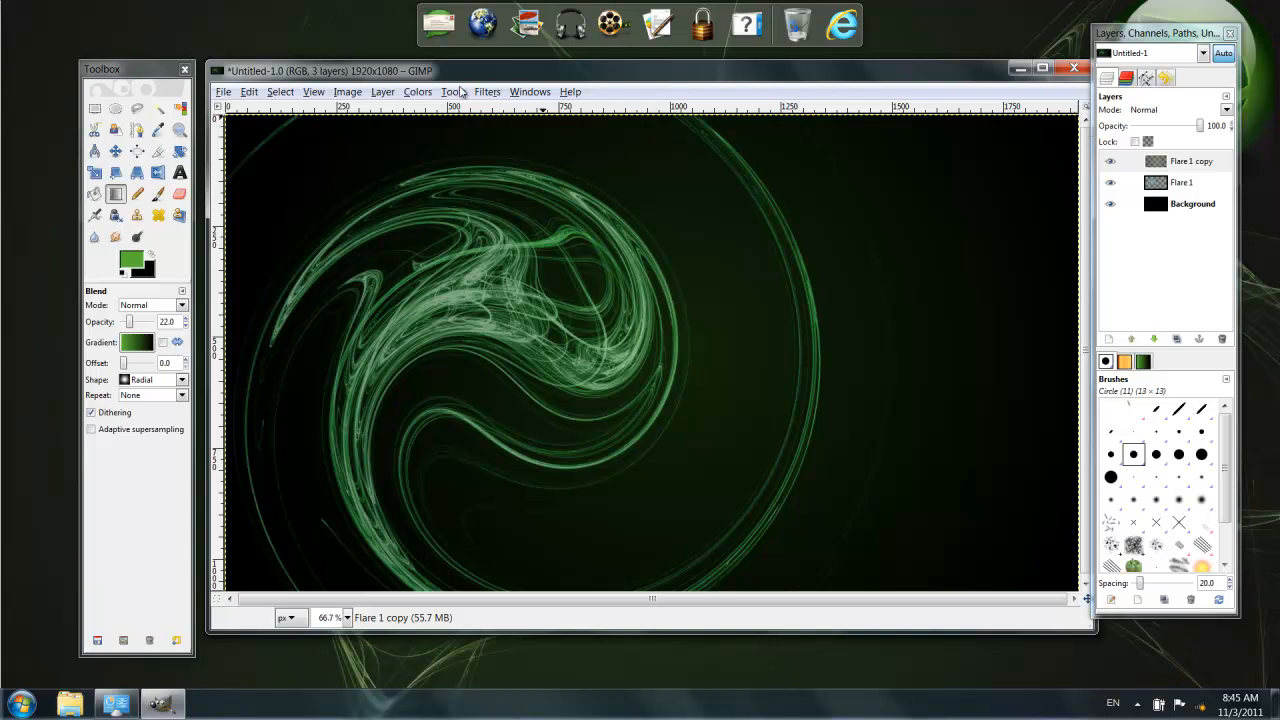
left_click_drag(604, 79, 607, 66)
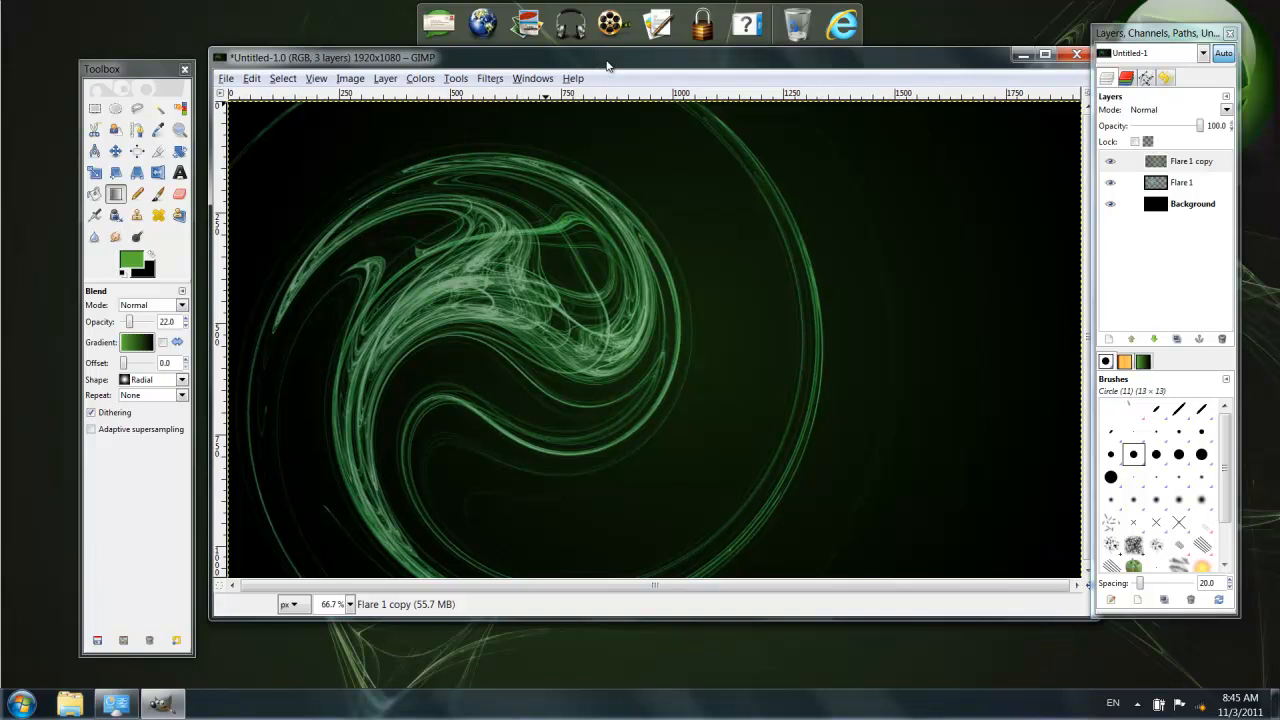
Add four bi-linear gradients at 22% opacity: outward to the canvas's left and right edges, down from its top edge, and upward near its bottom
left_click(117, 194)
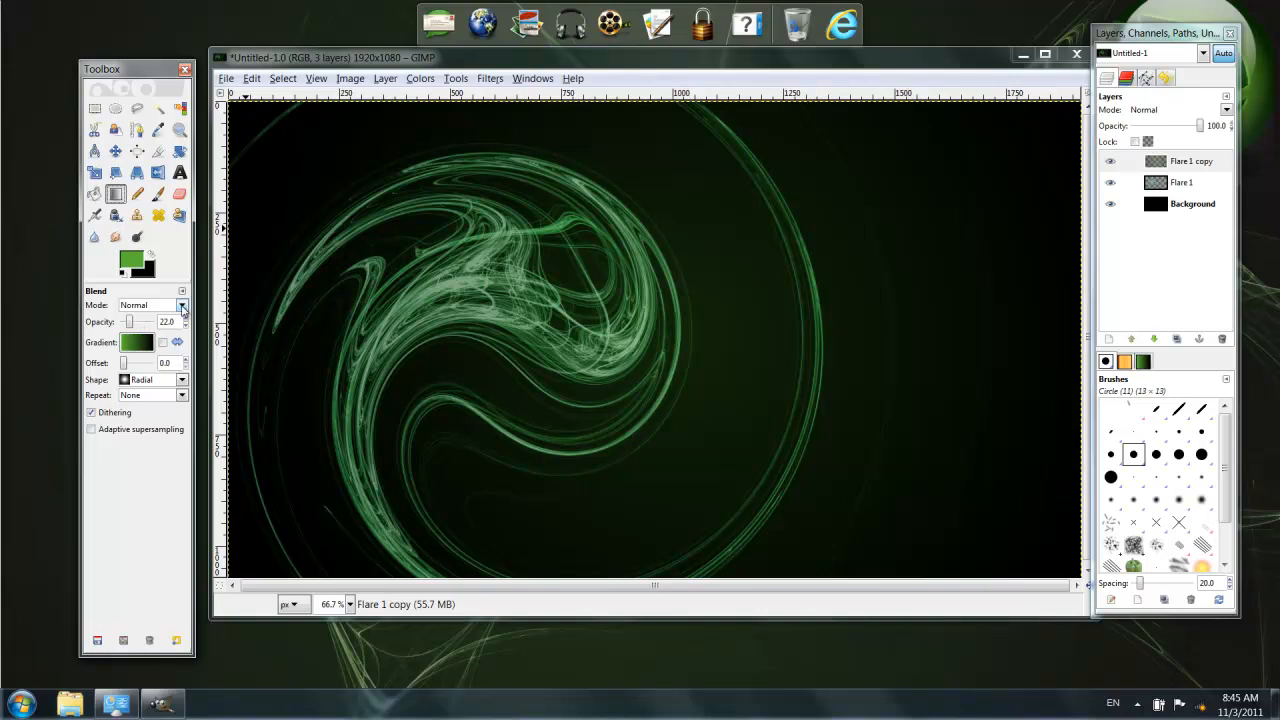
left_click(181, 383)
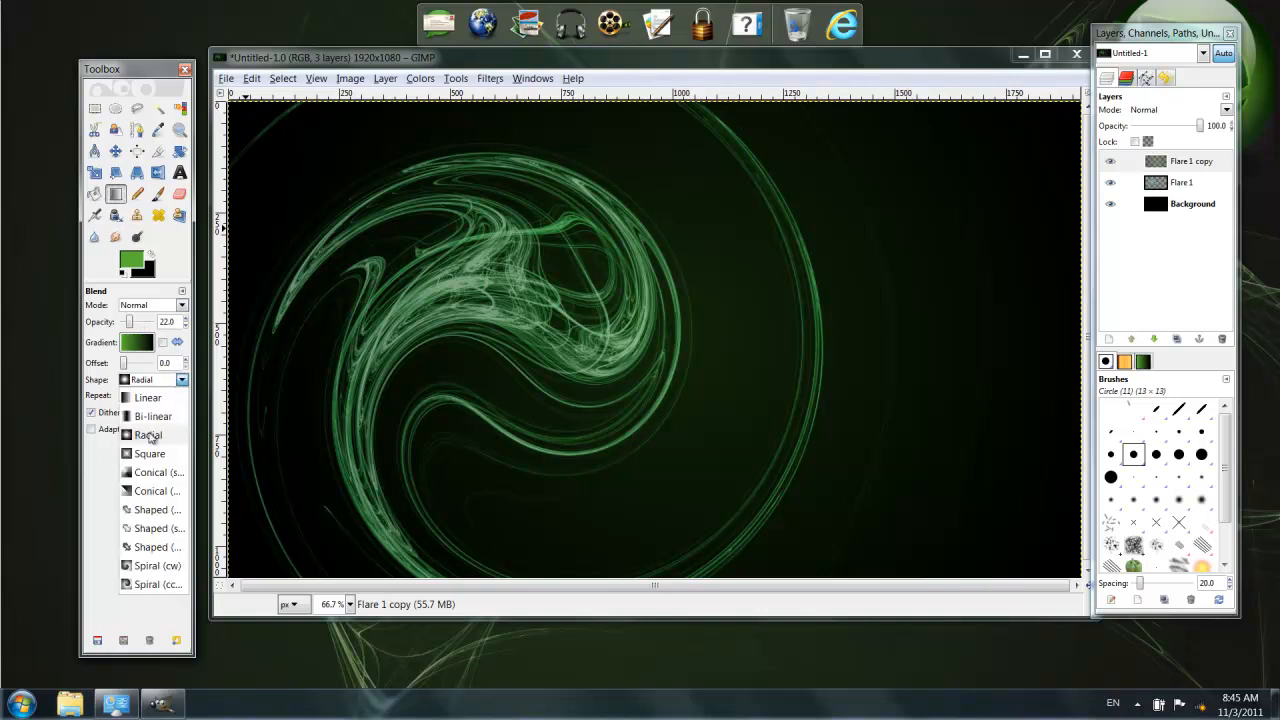
left_click(155, 416)
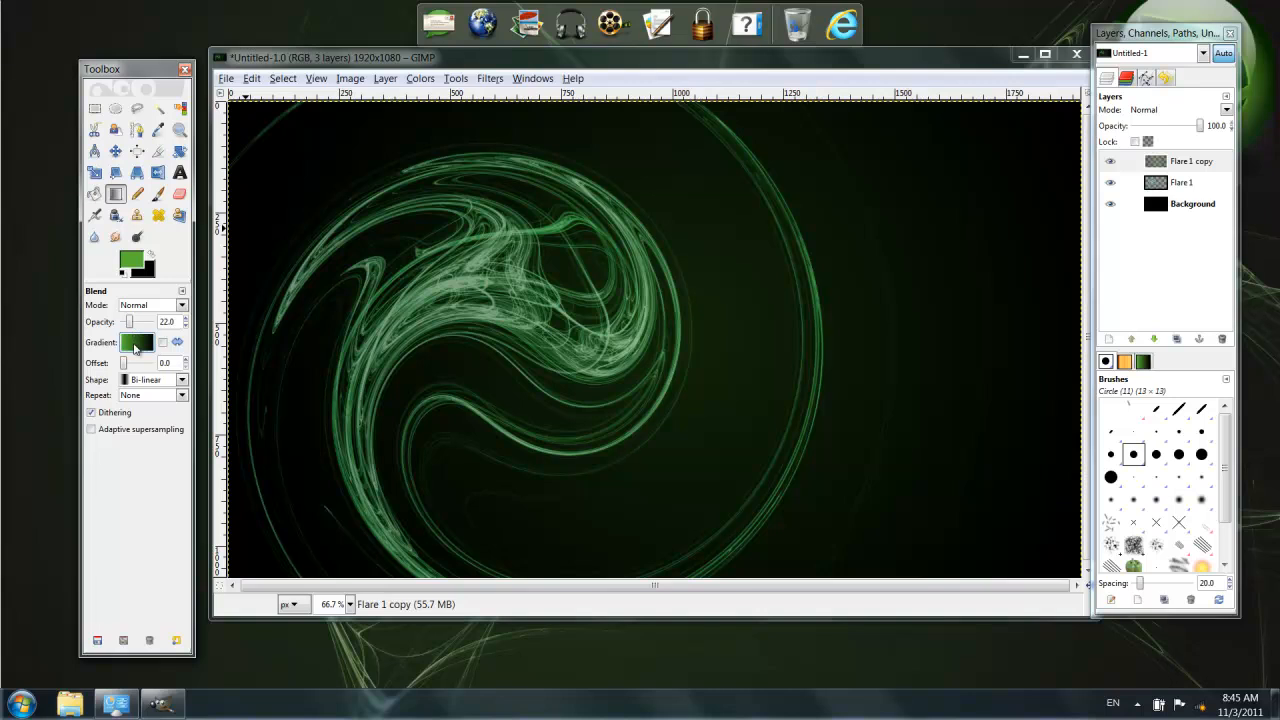
left_click_drag(420, 350, 229, 347)
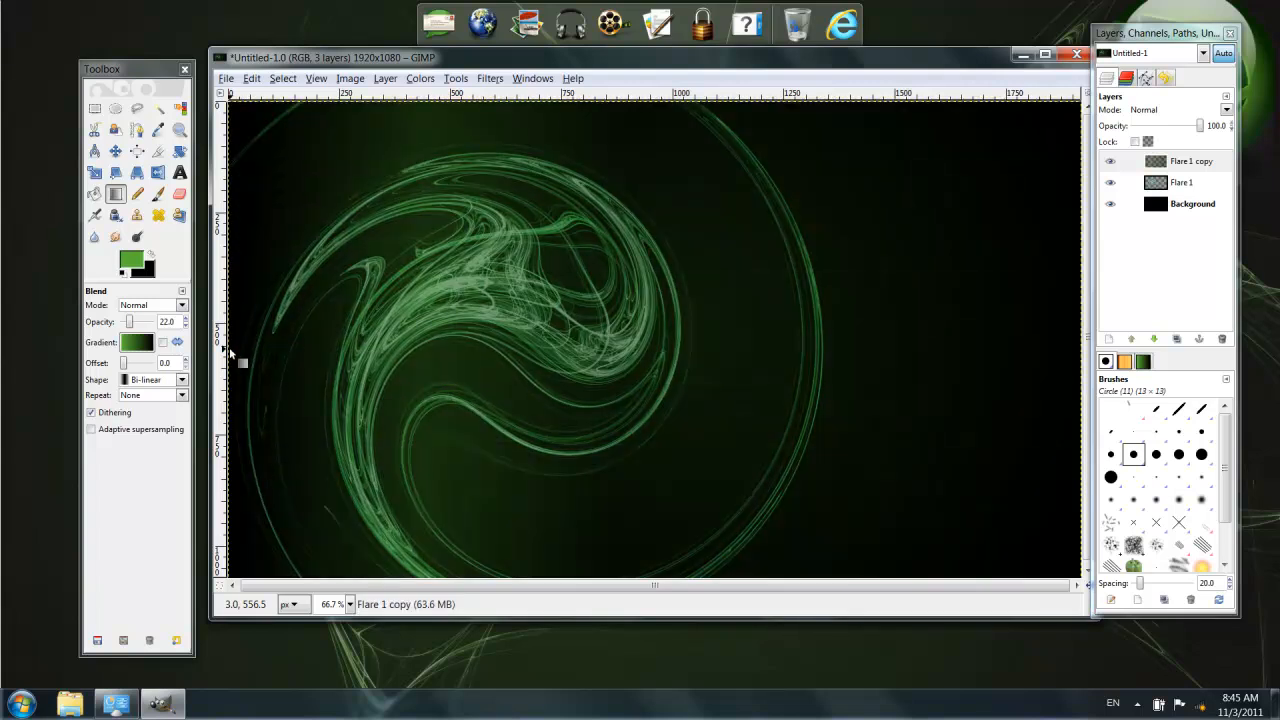
left_click_drag(973, 346, 1084, 350)
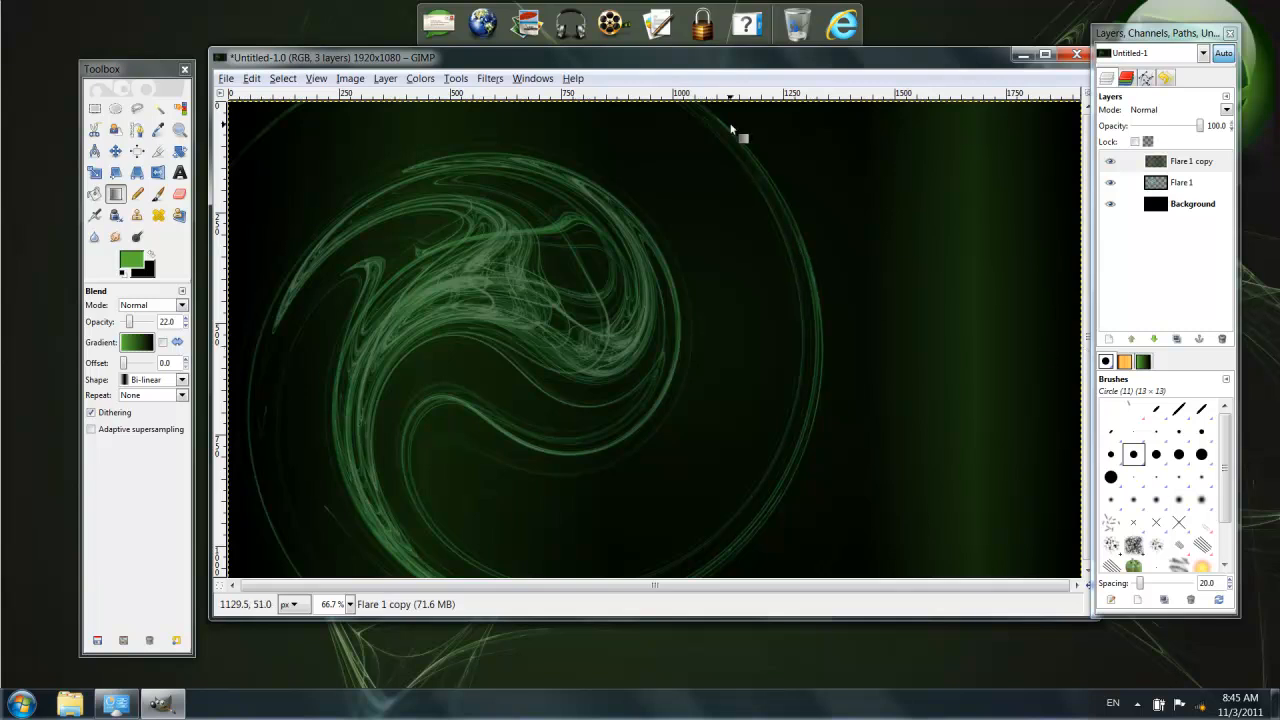
left_click_drag(679, 105, 680, 165)
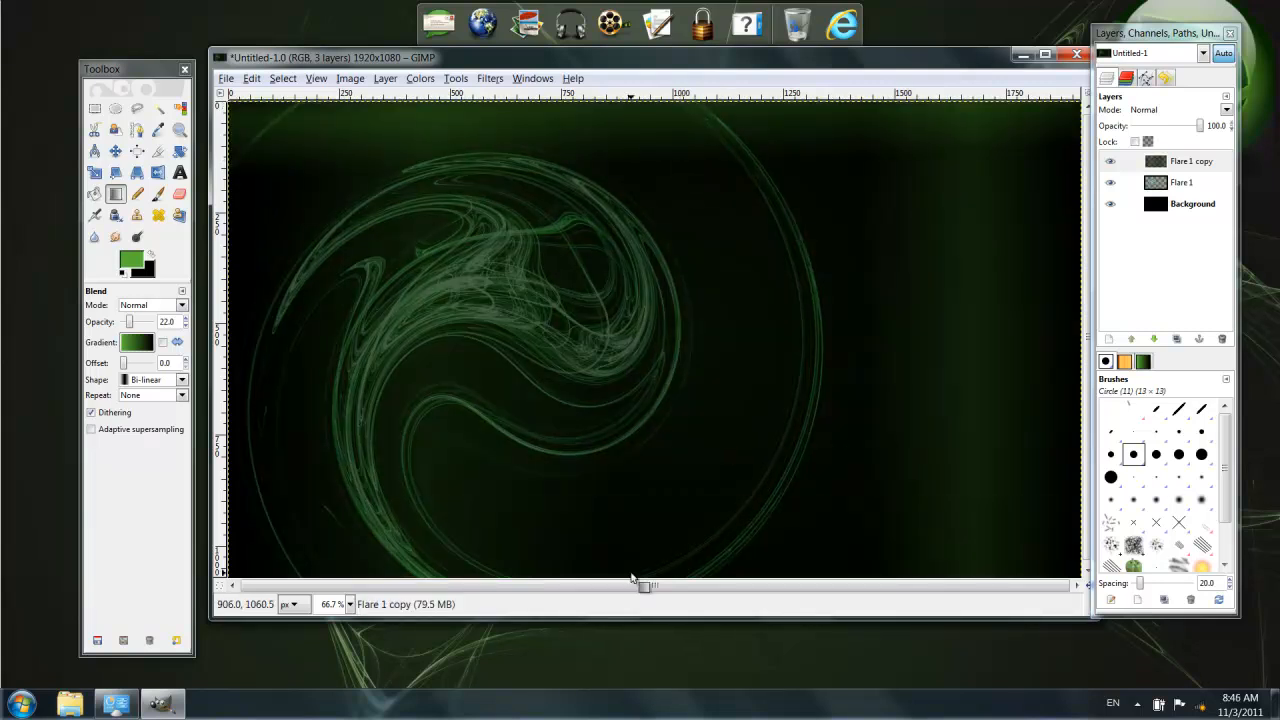
left_click_drag(641, 509, 640, 455)
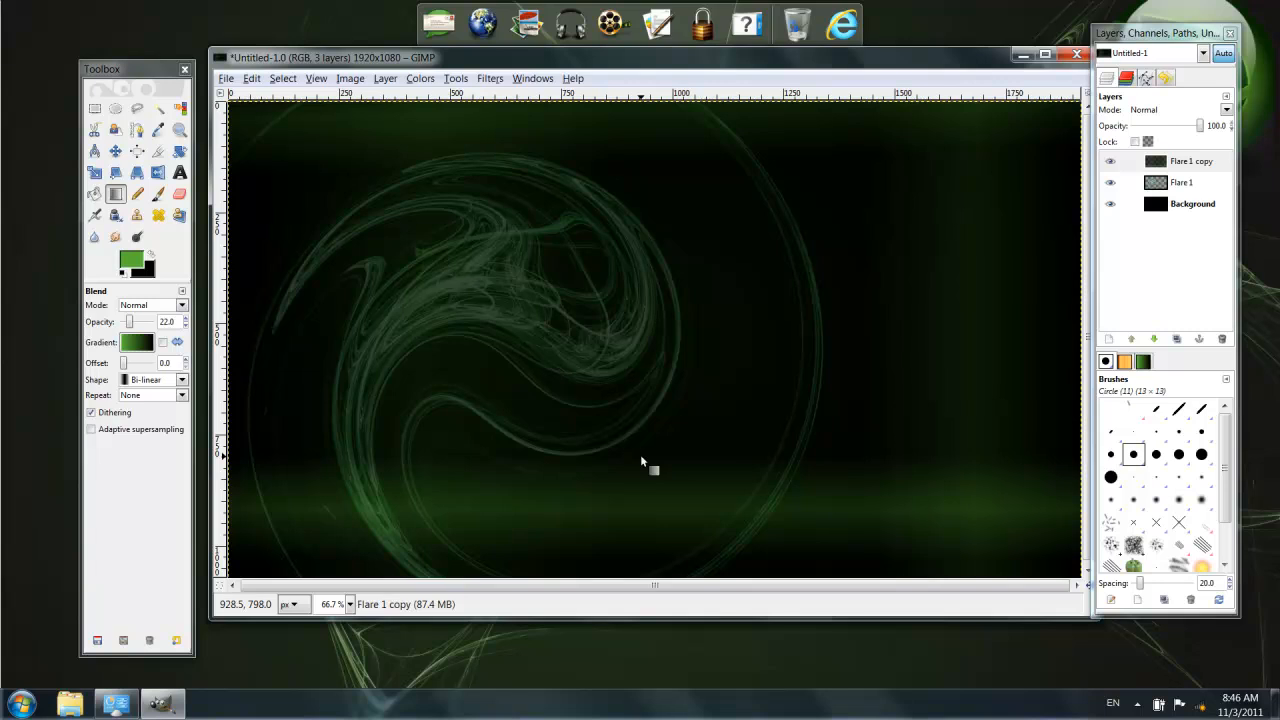
Start a text object in the lower part of the canvas, right of centre, and set the foreground colour to the lime green 9dec07
left_click(180, 172)
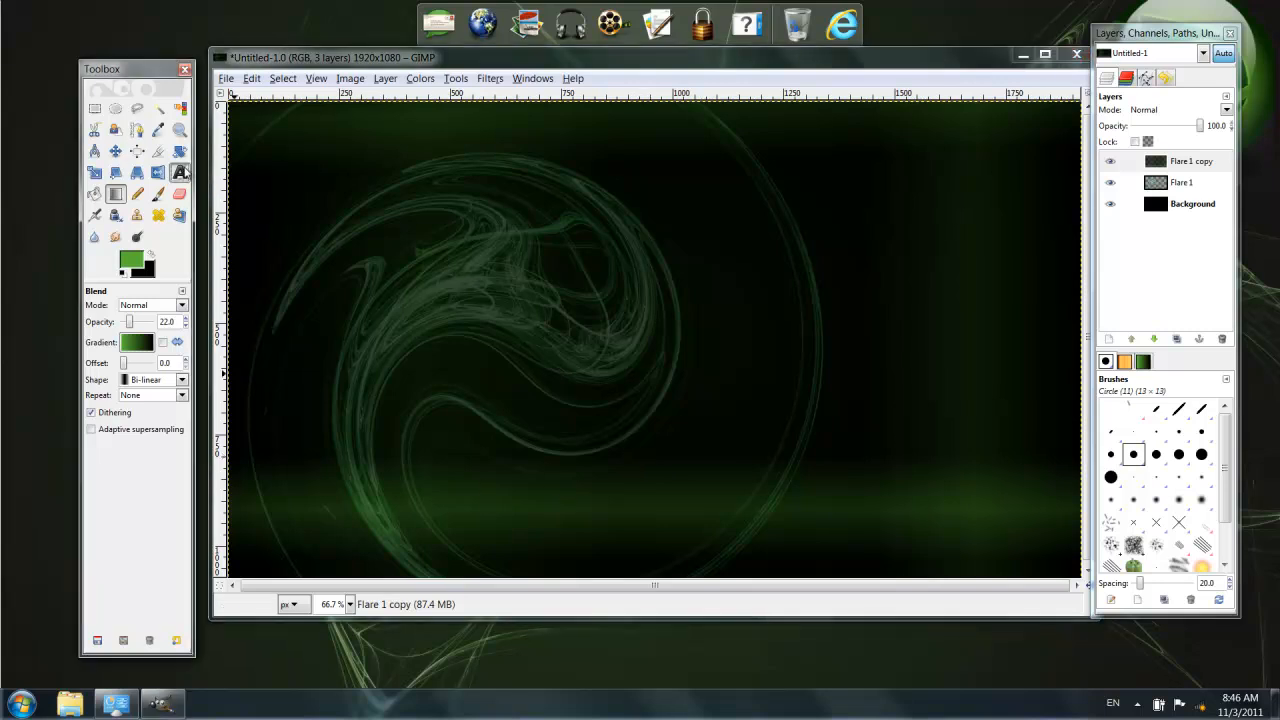
left_click(787, 519)
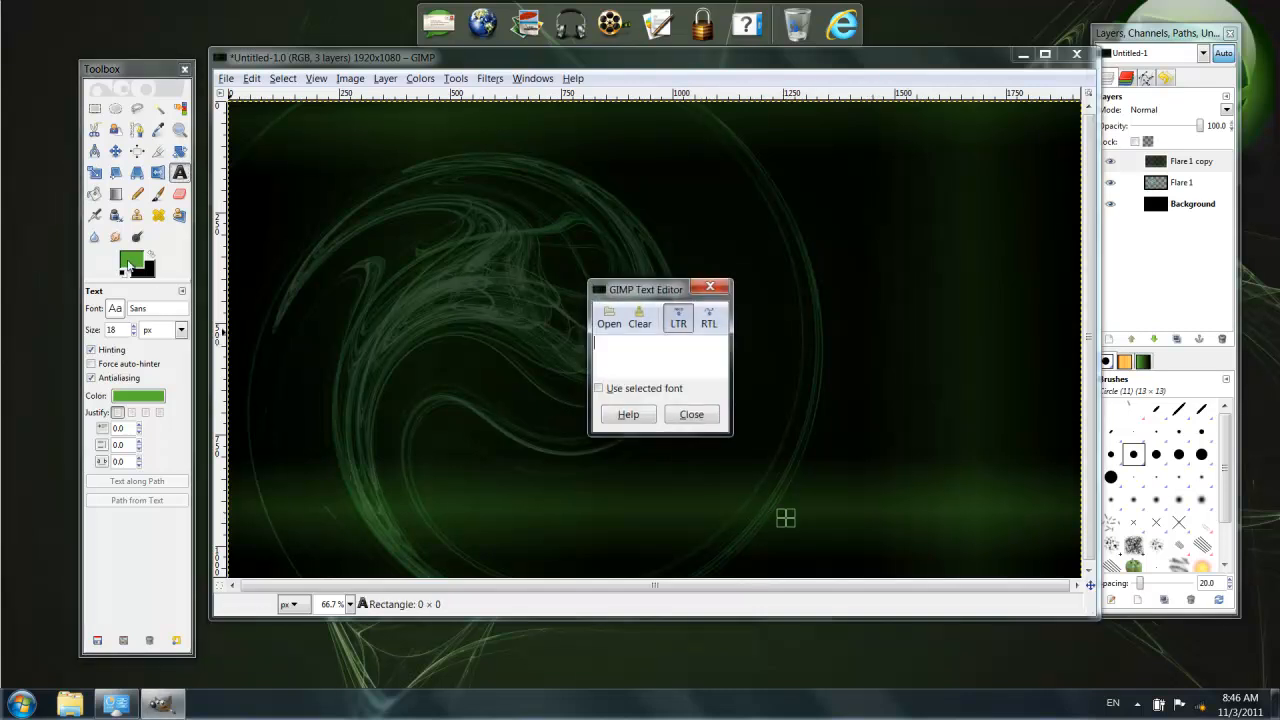
left_click(126, 264)
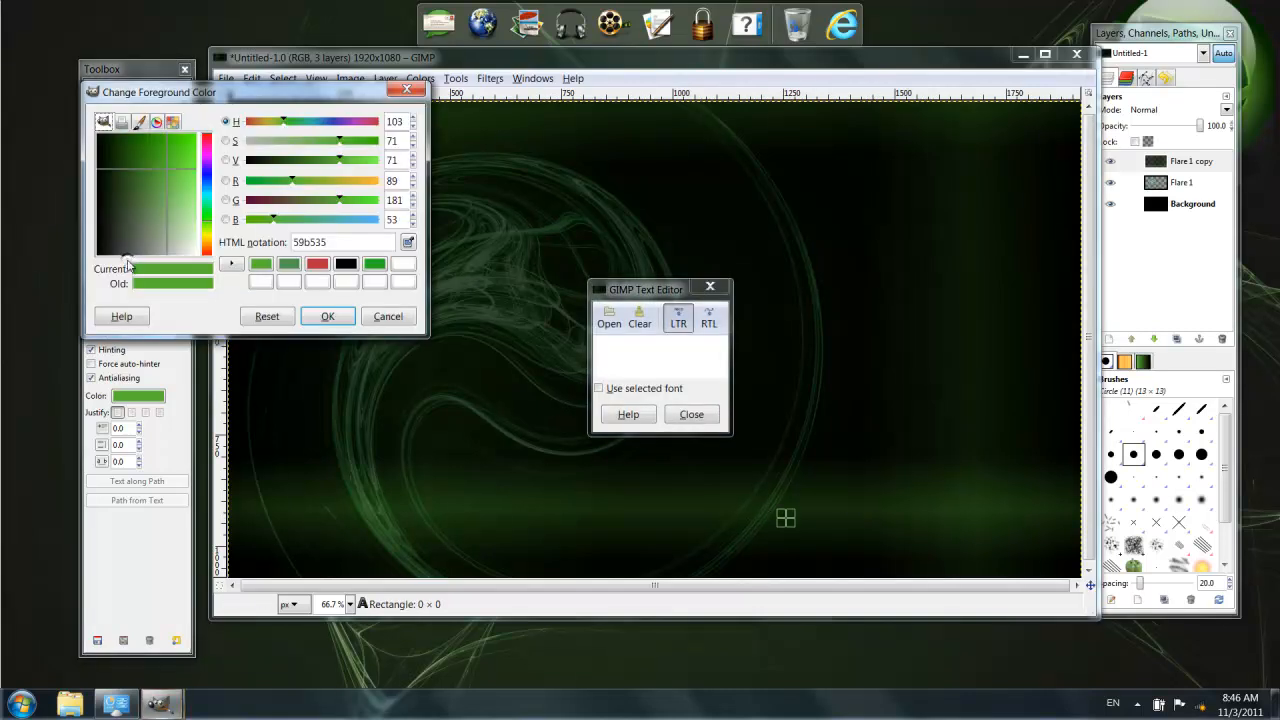
left_click(192, 141)
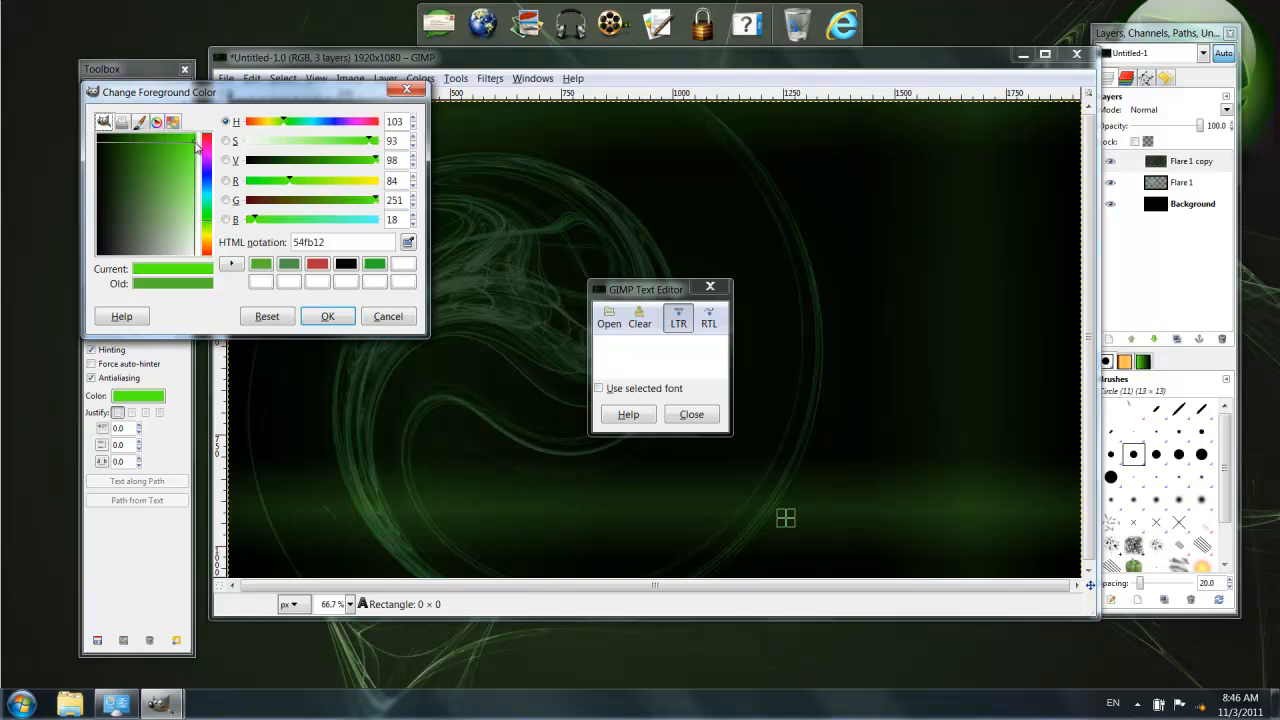
left_click(195, 146)
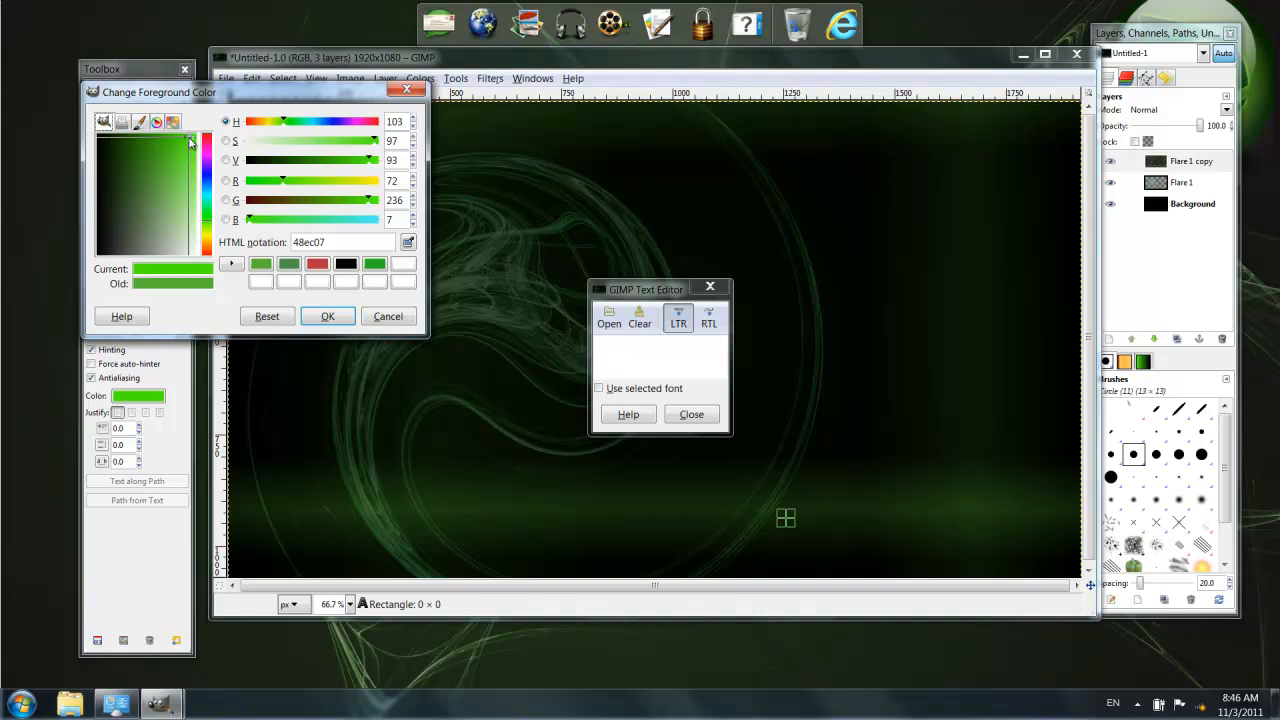
left_click(328, 184)
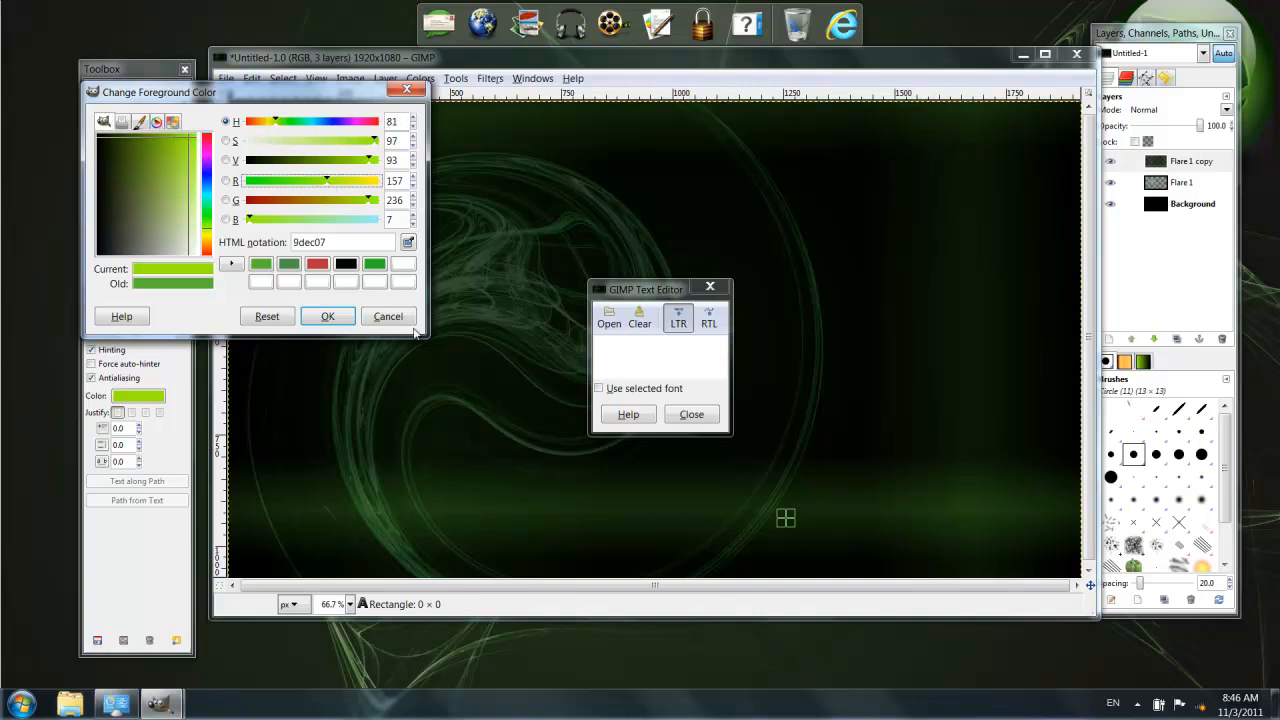
Enter a "Designed By" credit line with the designer's name in 18 px Sans and close the text editor
left_click(613, 352)
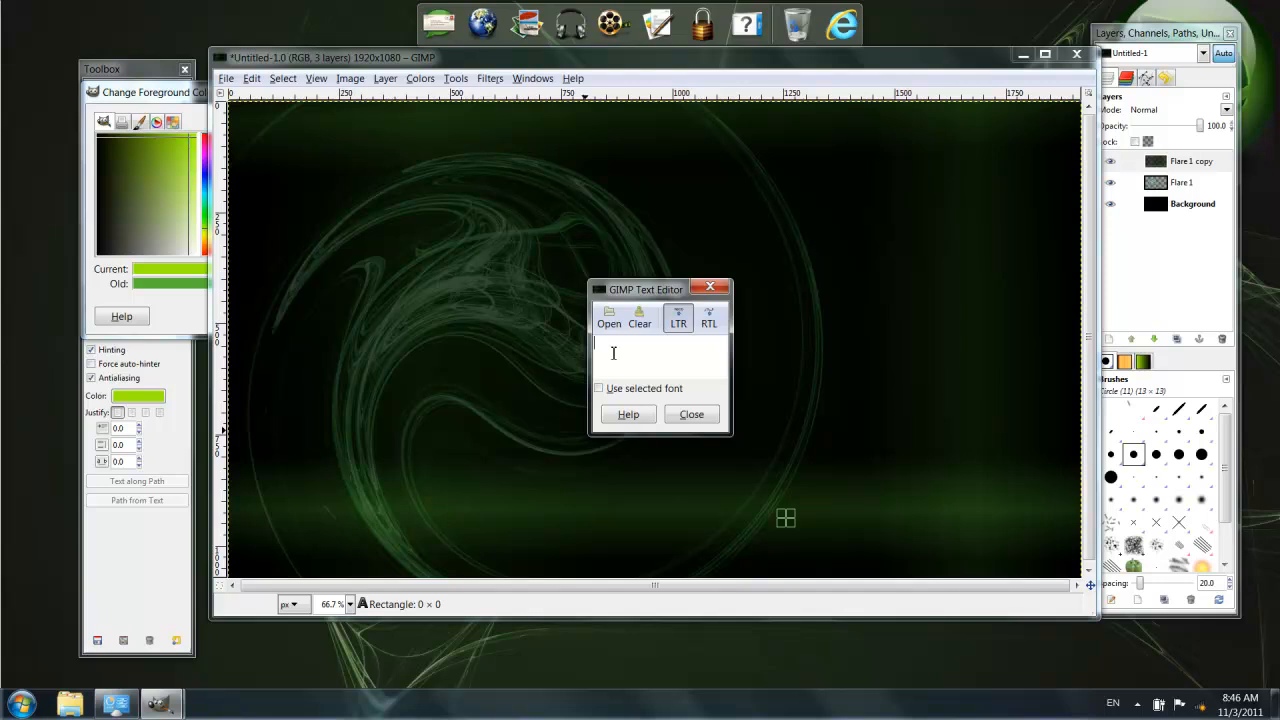
type("Designed B")
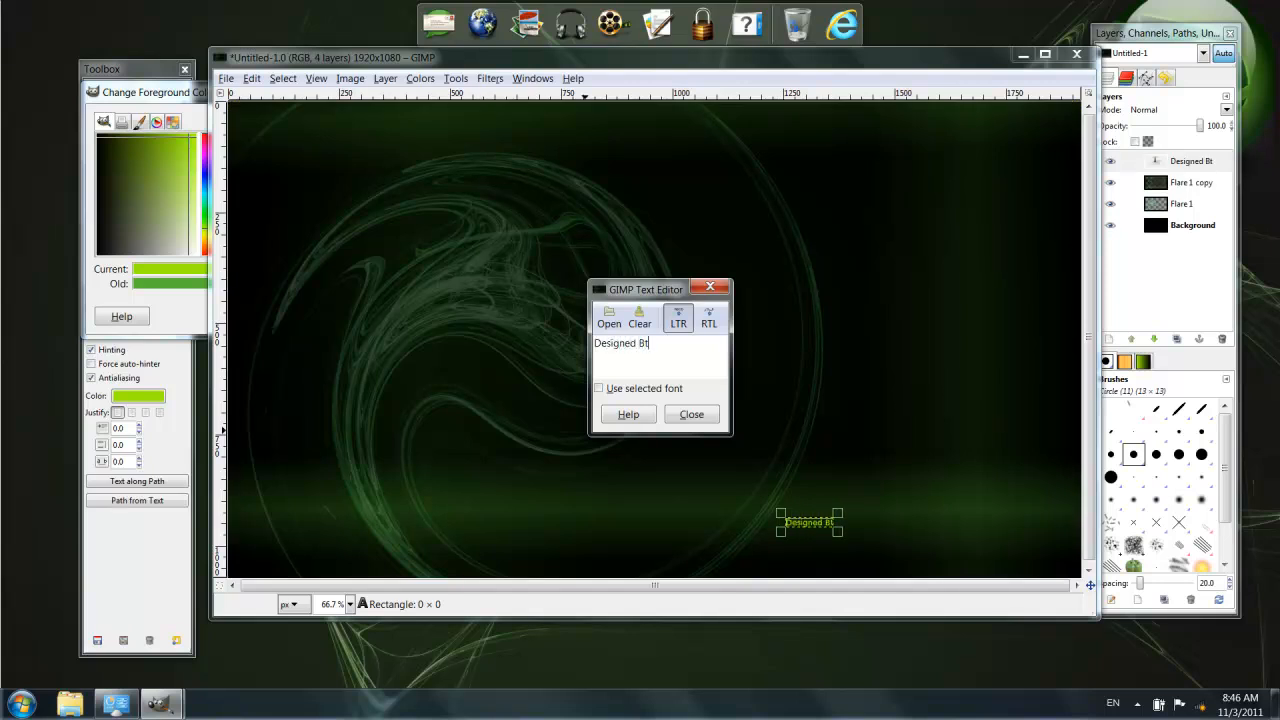
type("y Neel K")
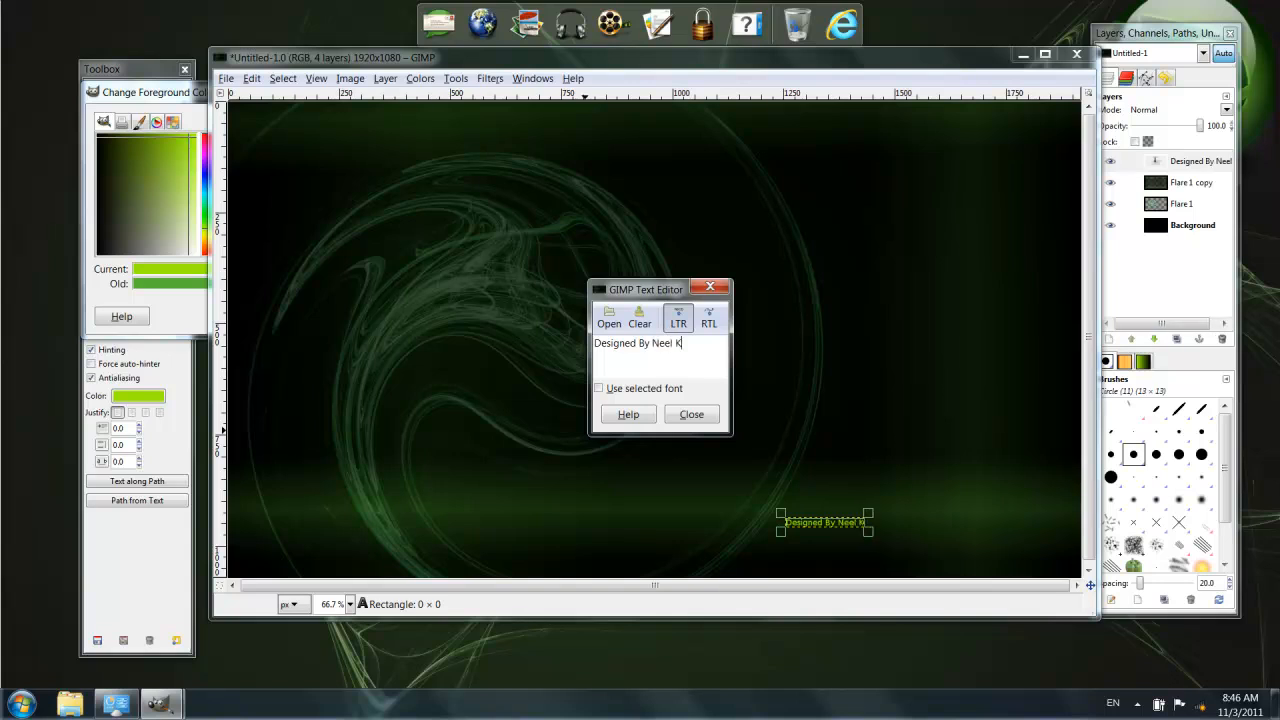
left_click(700, 422)
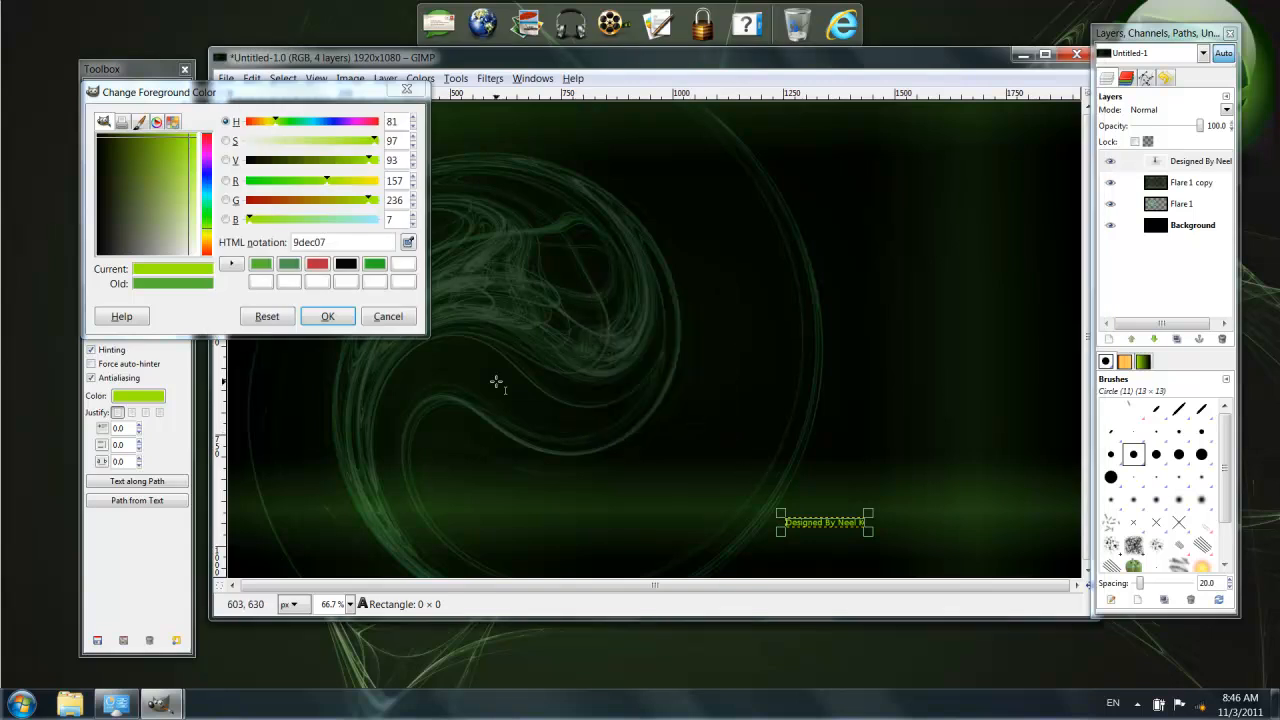
Move the credit text near the canvas's lower-right corner and accept the lime green foreground colour
left_click(820, 522)
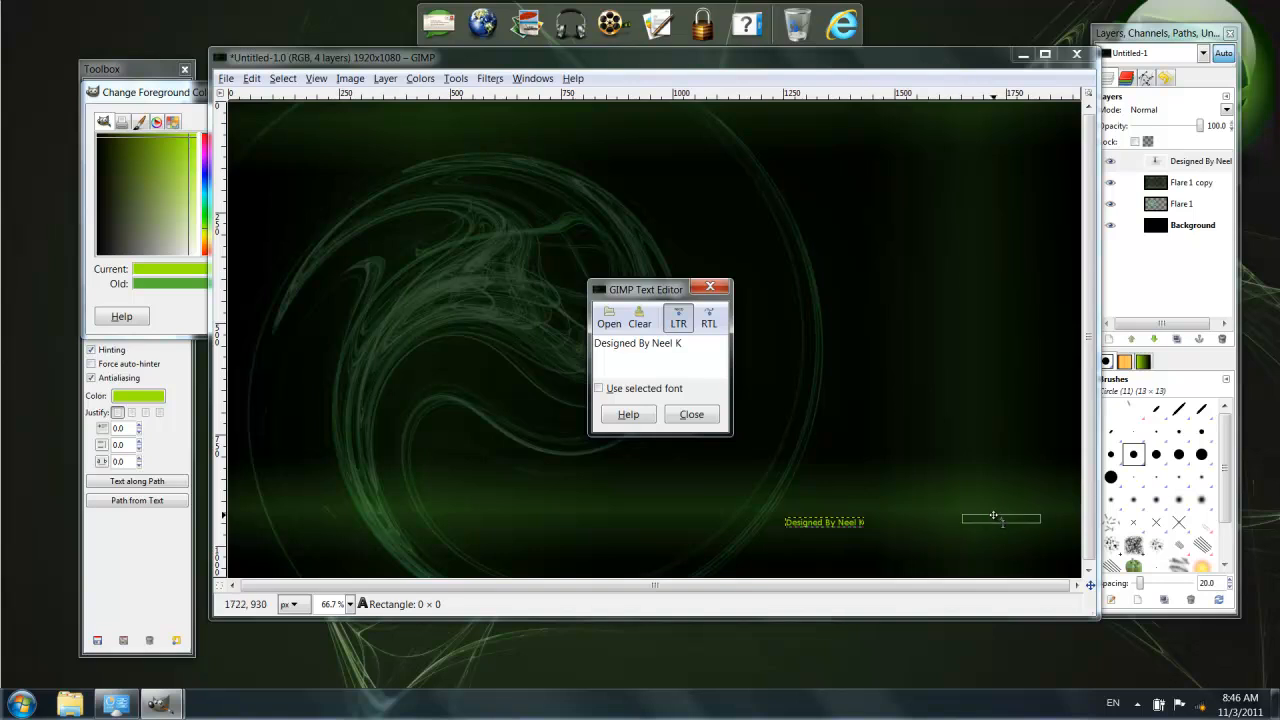
left_click_drag(978, 515, 970, 507)
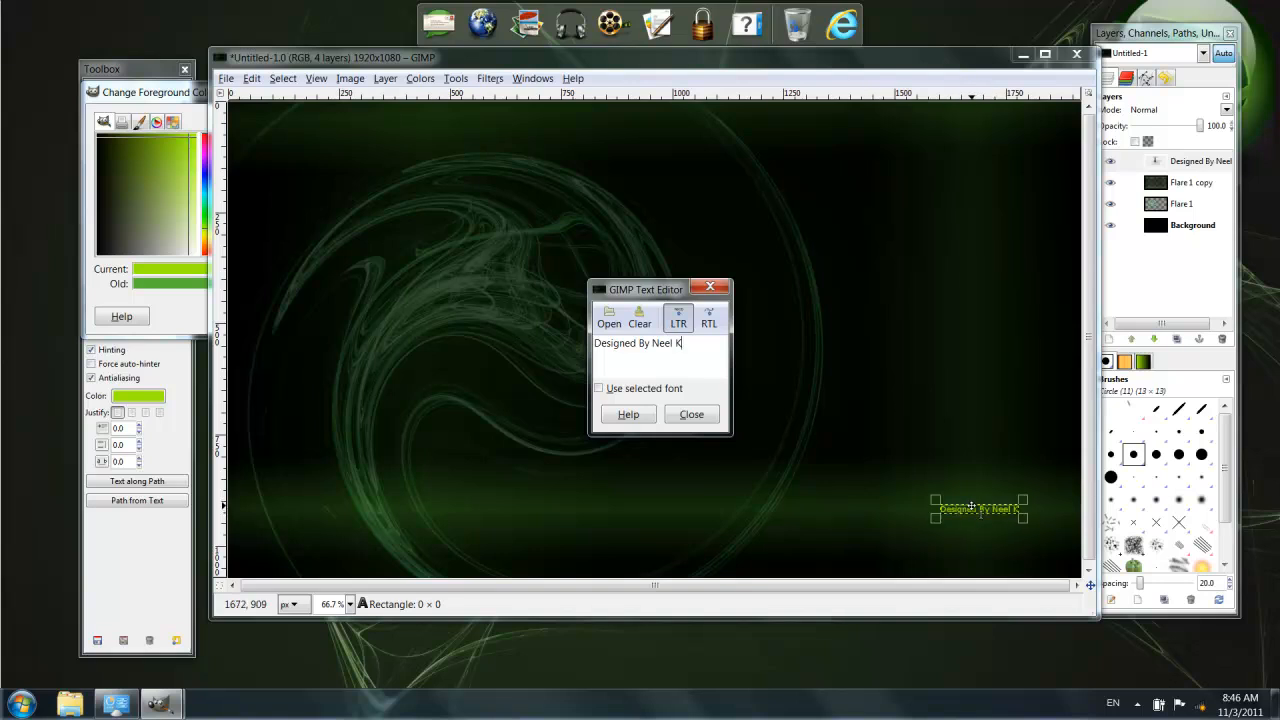
left_click(686, 416)
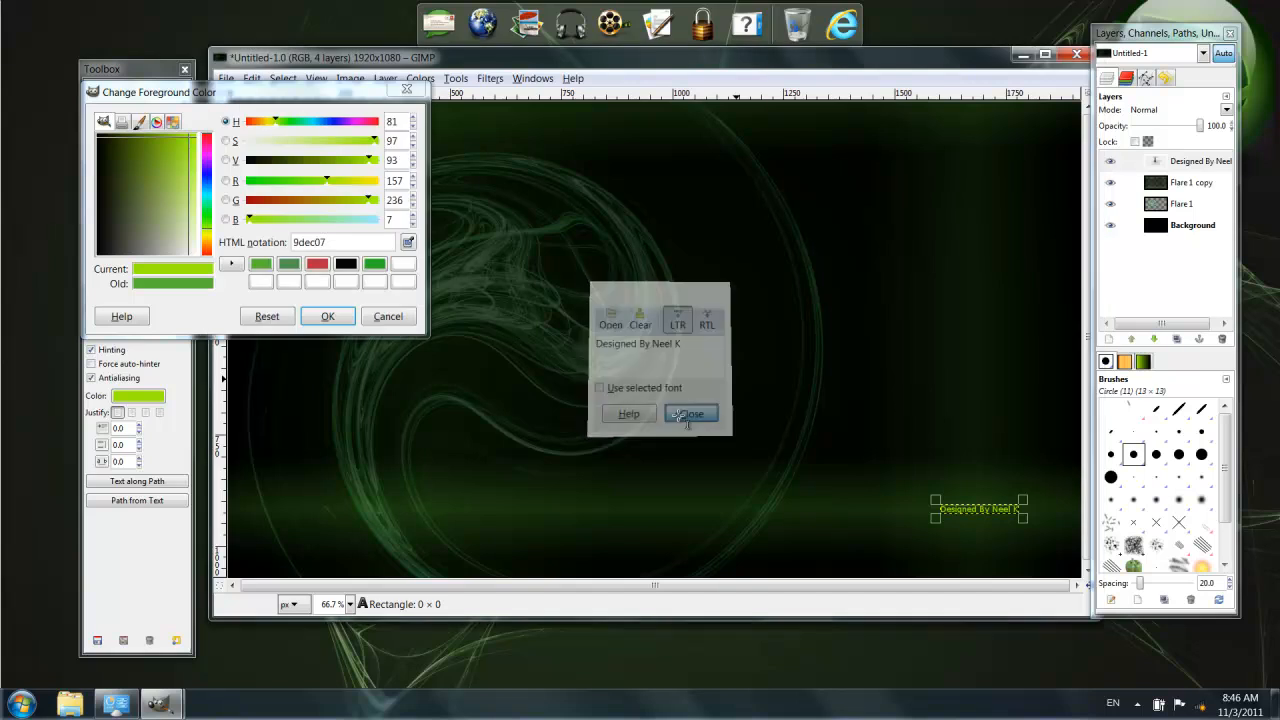
left_click(341, 315)
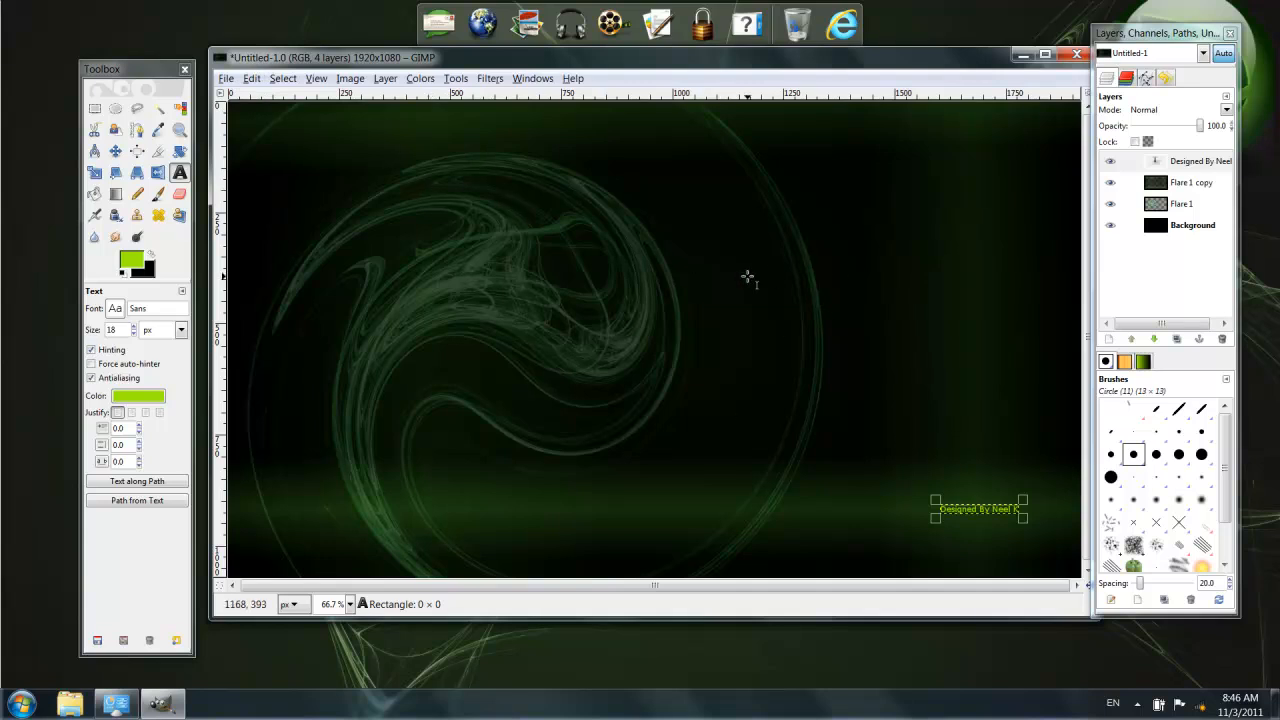
Choose the Move tool and make the Flare 1 layer active
left_click(1163, 204)
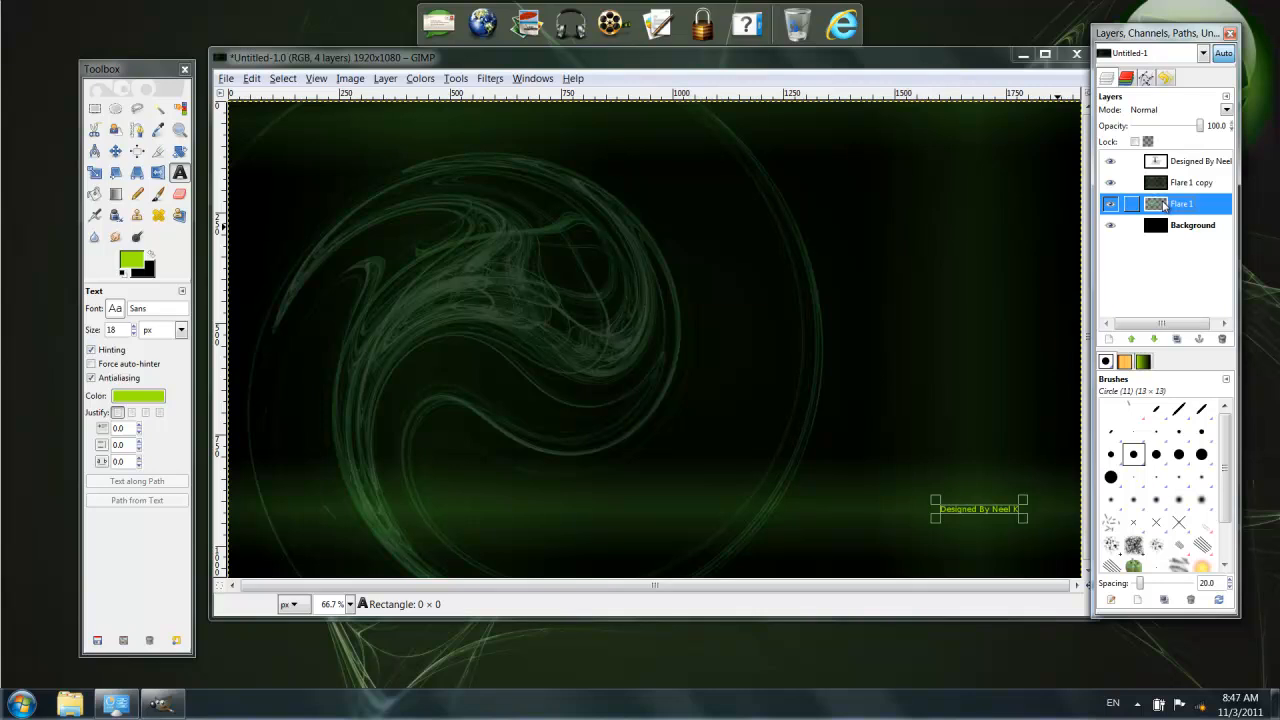
left_click_drag(1163, 204, 1188, 212)
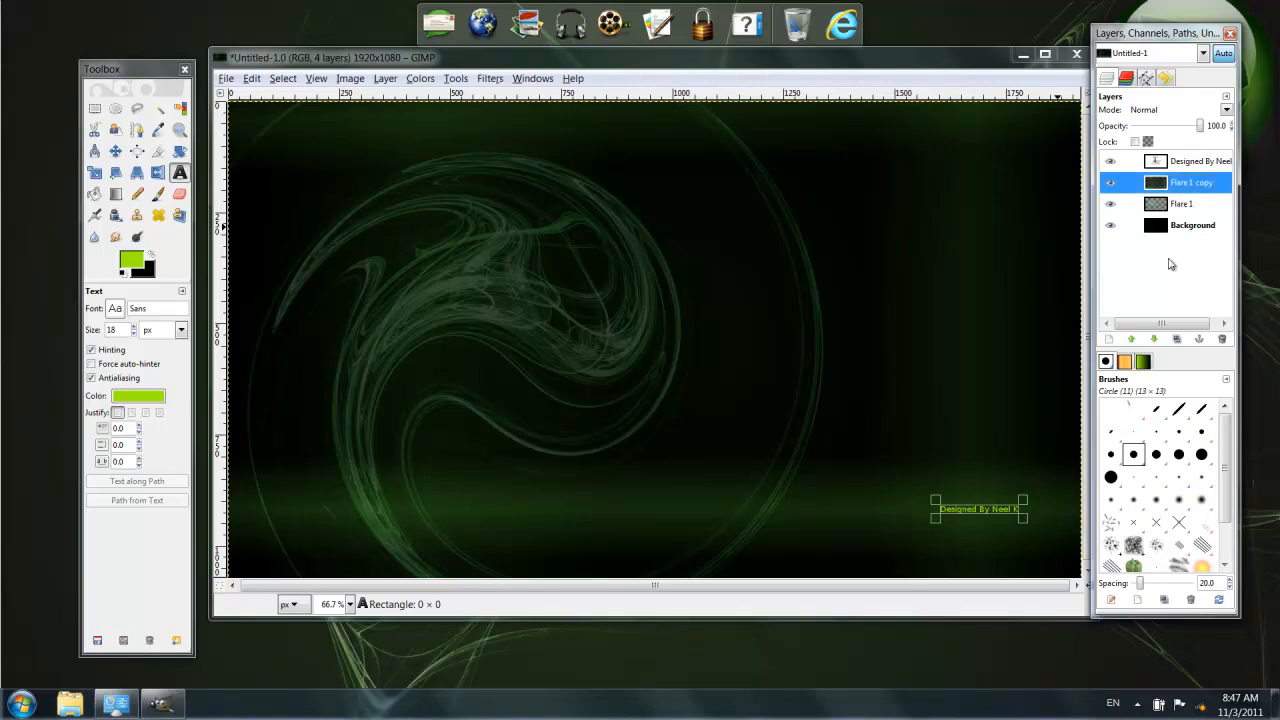
left_click_drag(1183, 207, 1148, 180)
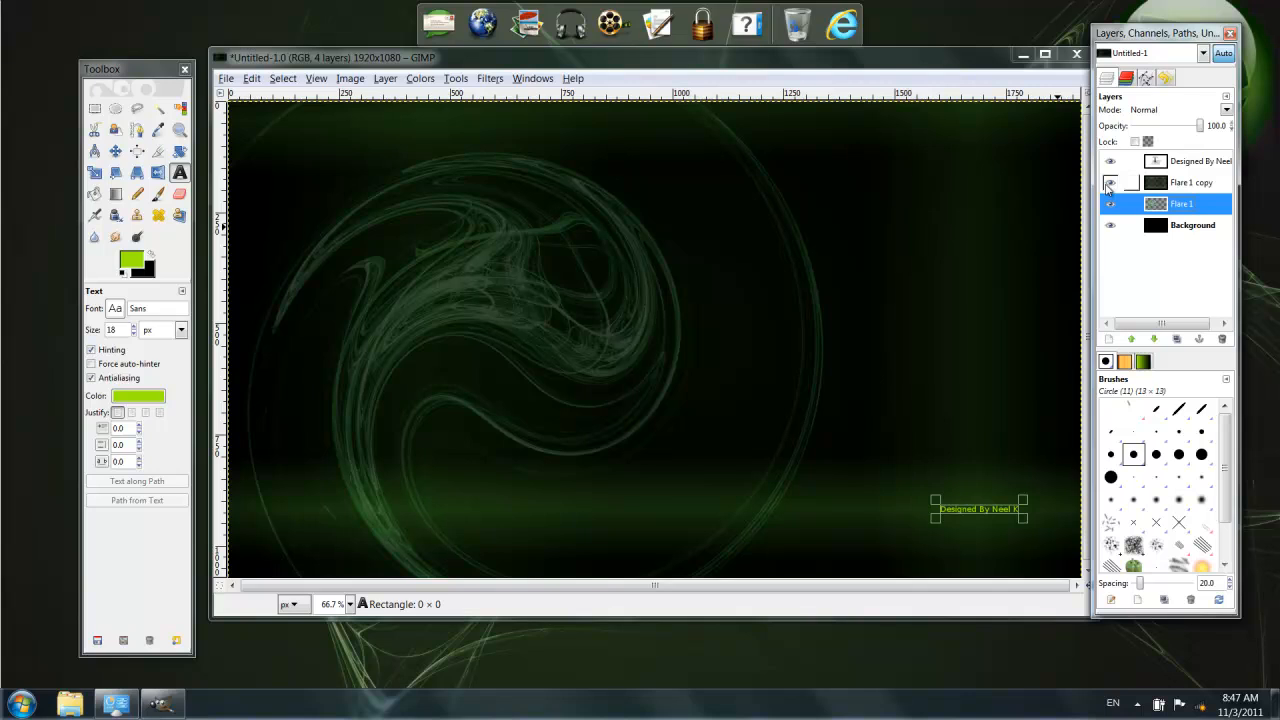
left_click(1109, 183)
left_click(1109, 183)
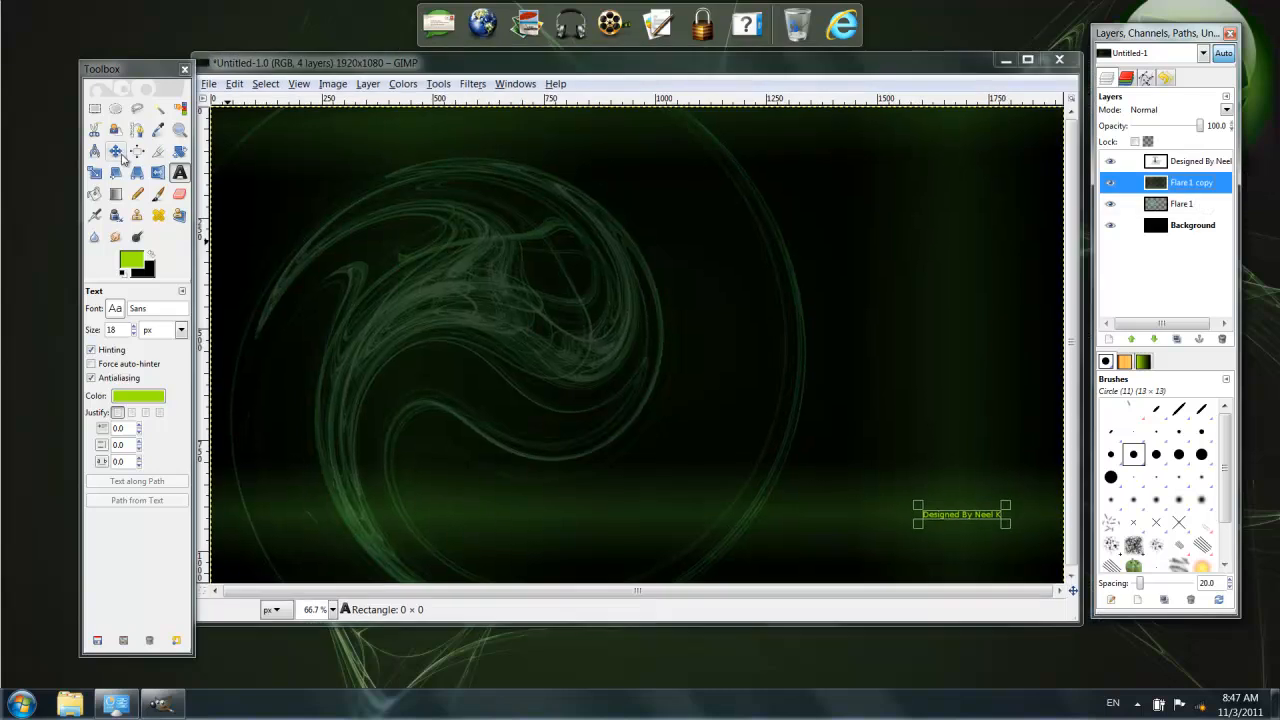
left_click(115, 151)
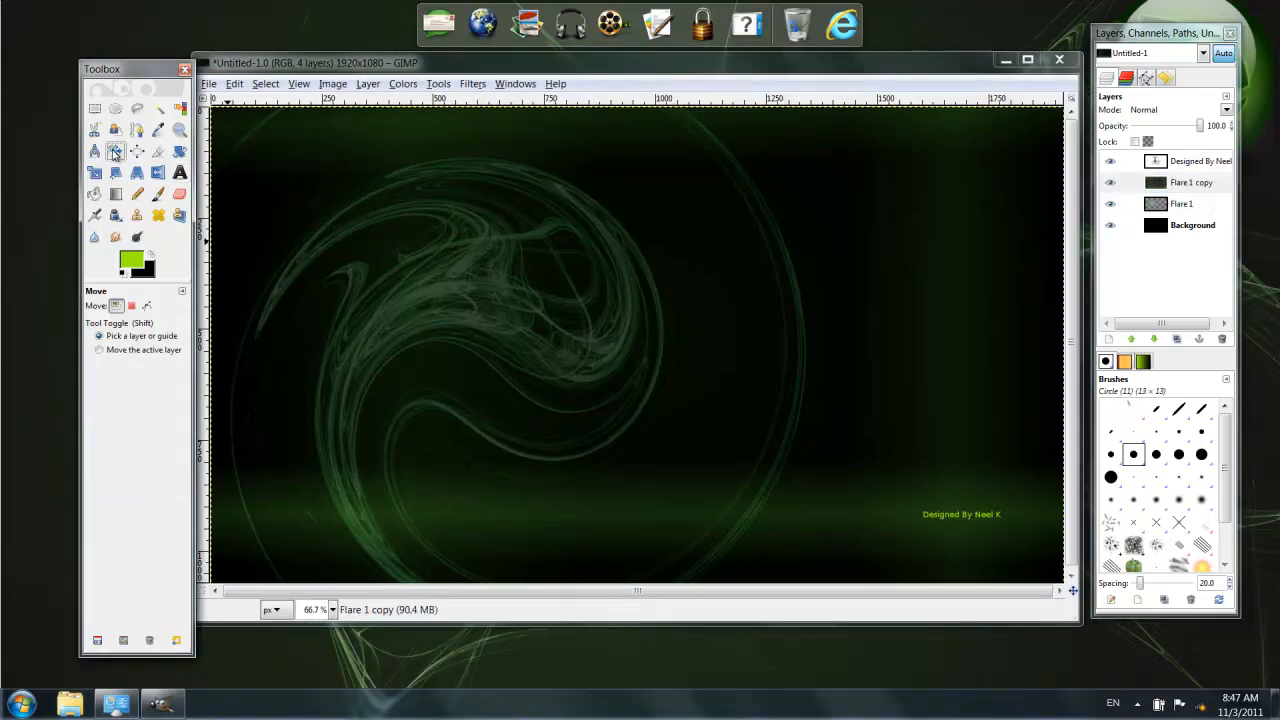
left_click(1185, 204)
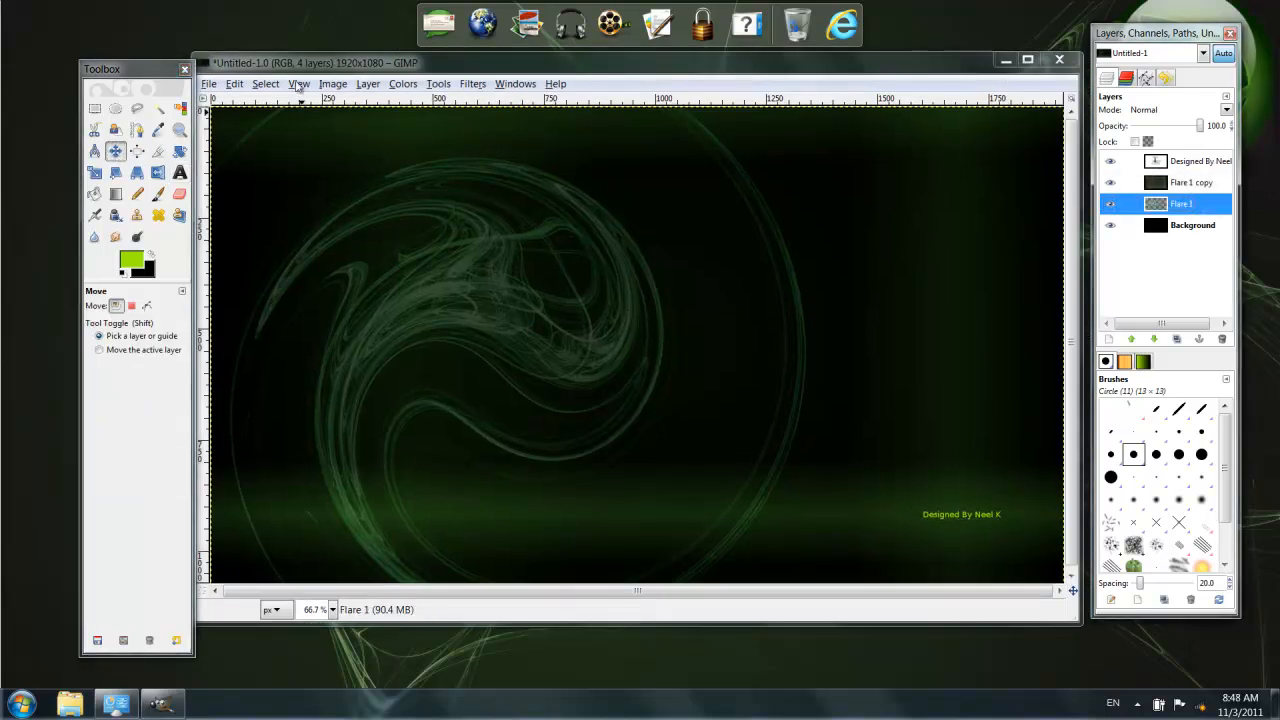
Save the image in the Pictures folder under the name "my design"
left_click(209, 84)
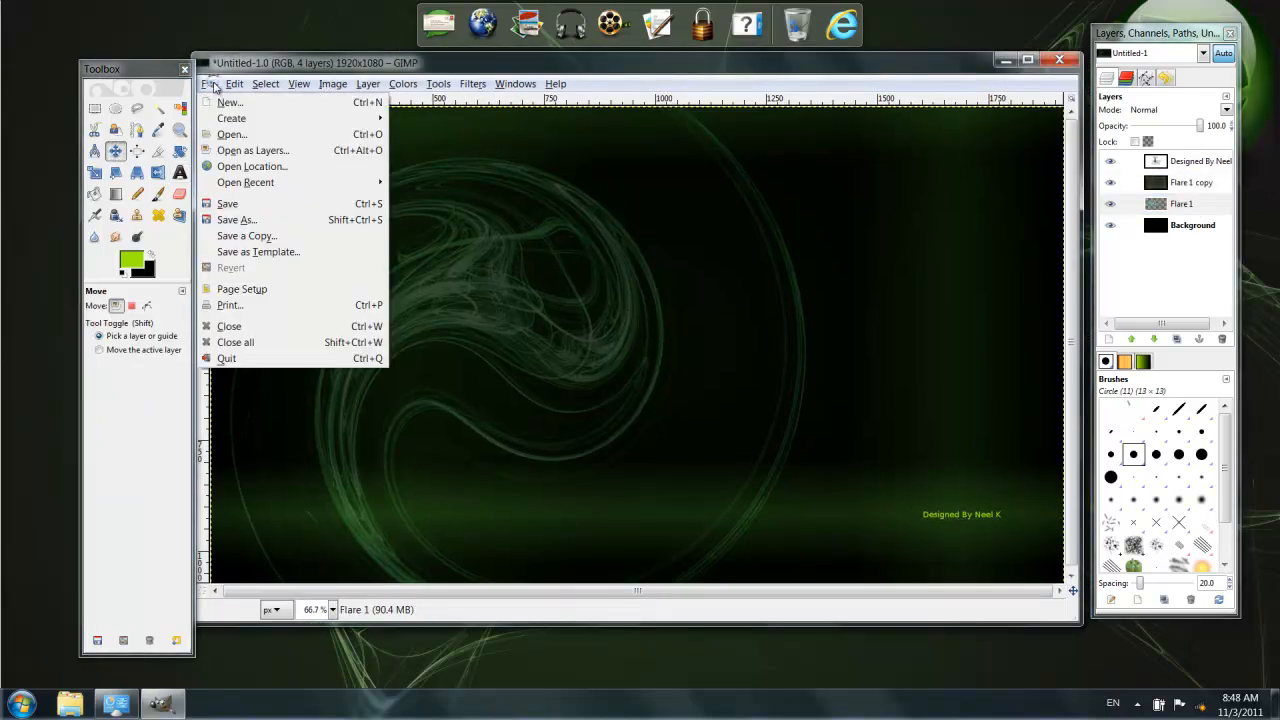
left_click(226, 207)
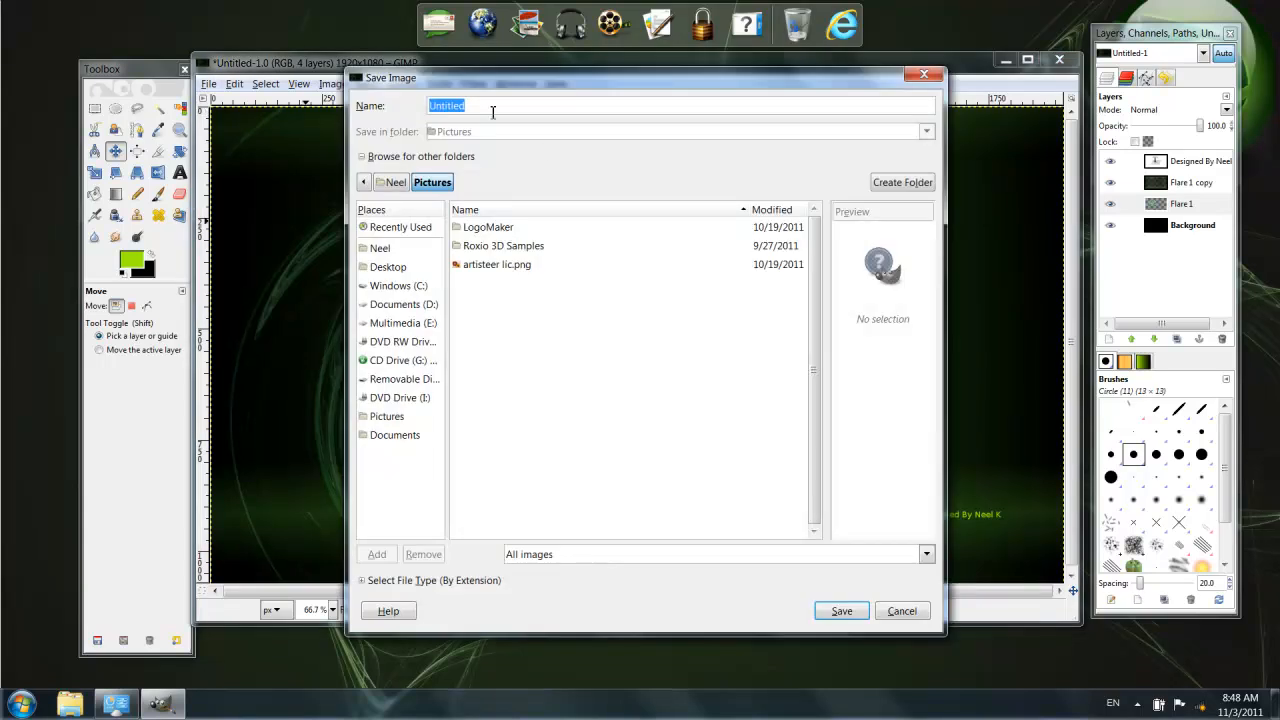
type("my design")
left_click(830, 613)
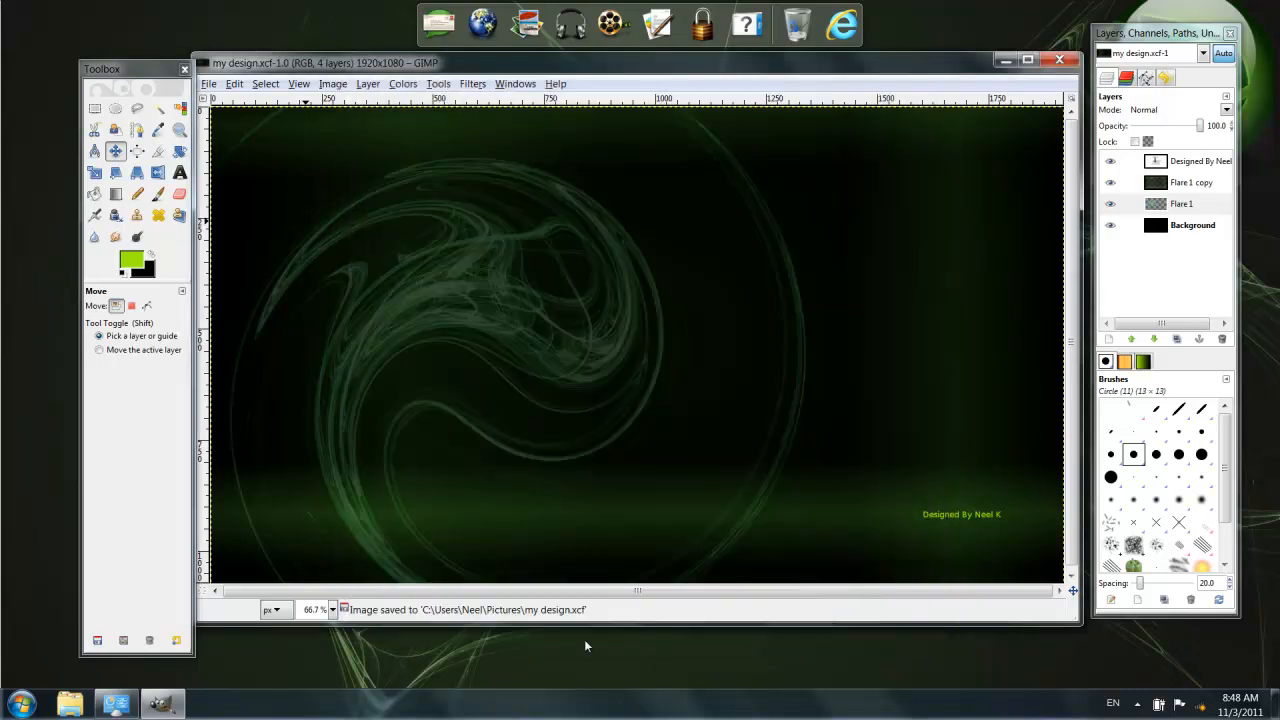
Save the image again as the JPEG file my design.jpg in the Pictures folder, raising the quality slightly
left_click(209, 84)
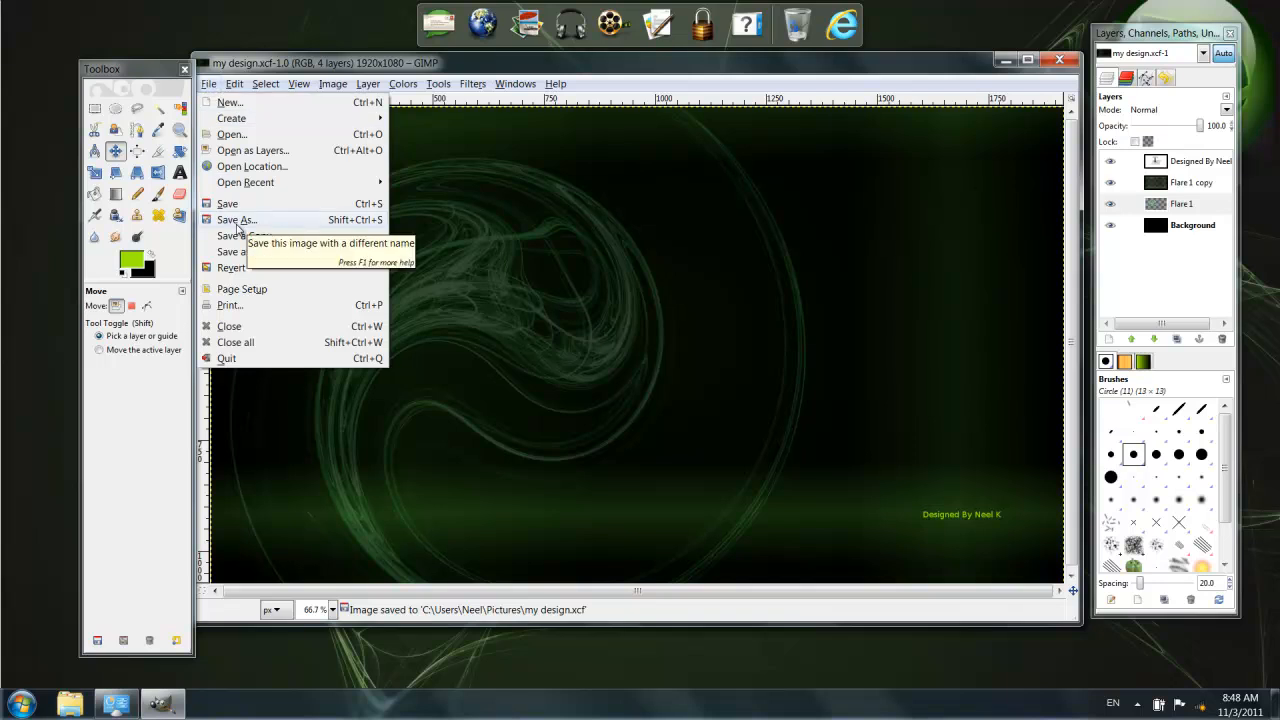
left_click(238, 222)
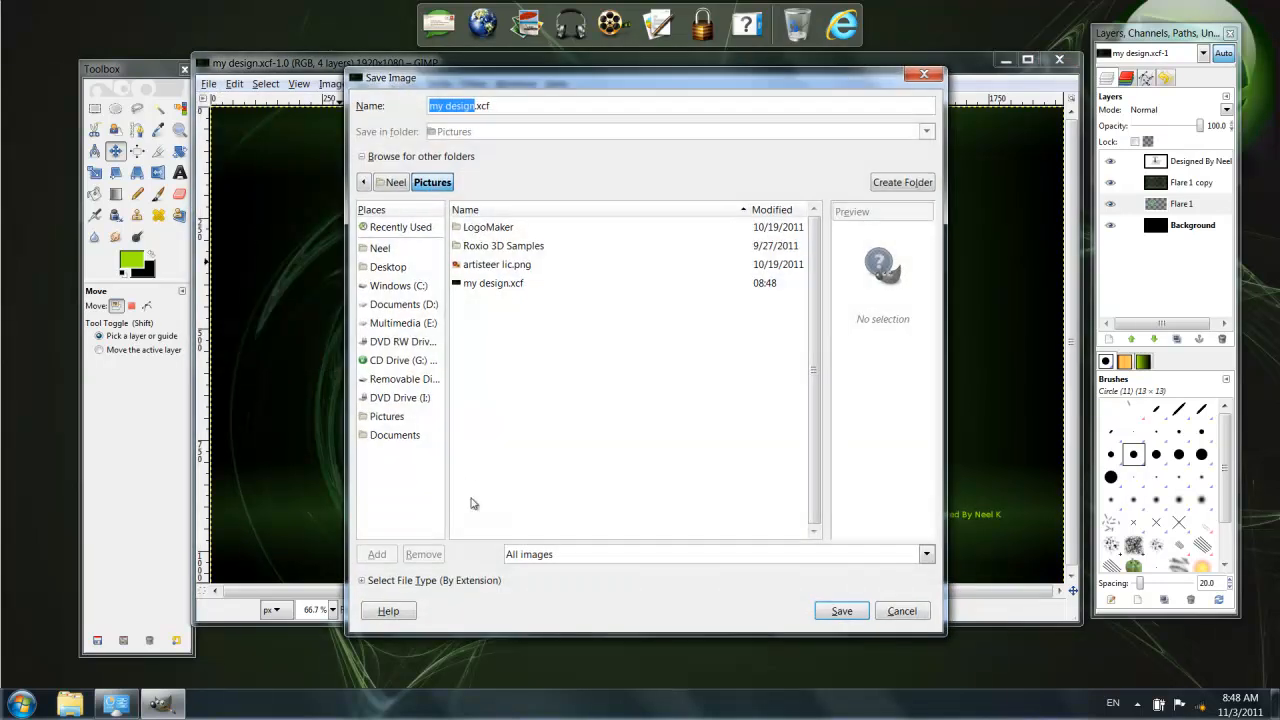
left_click(364, 581)
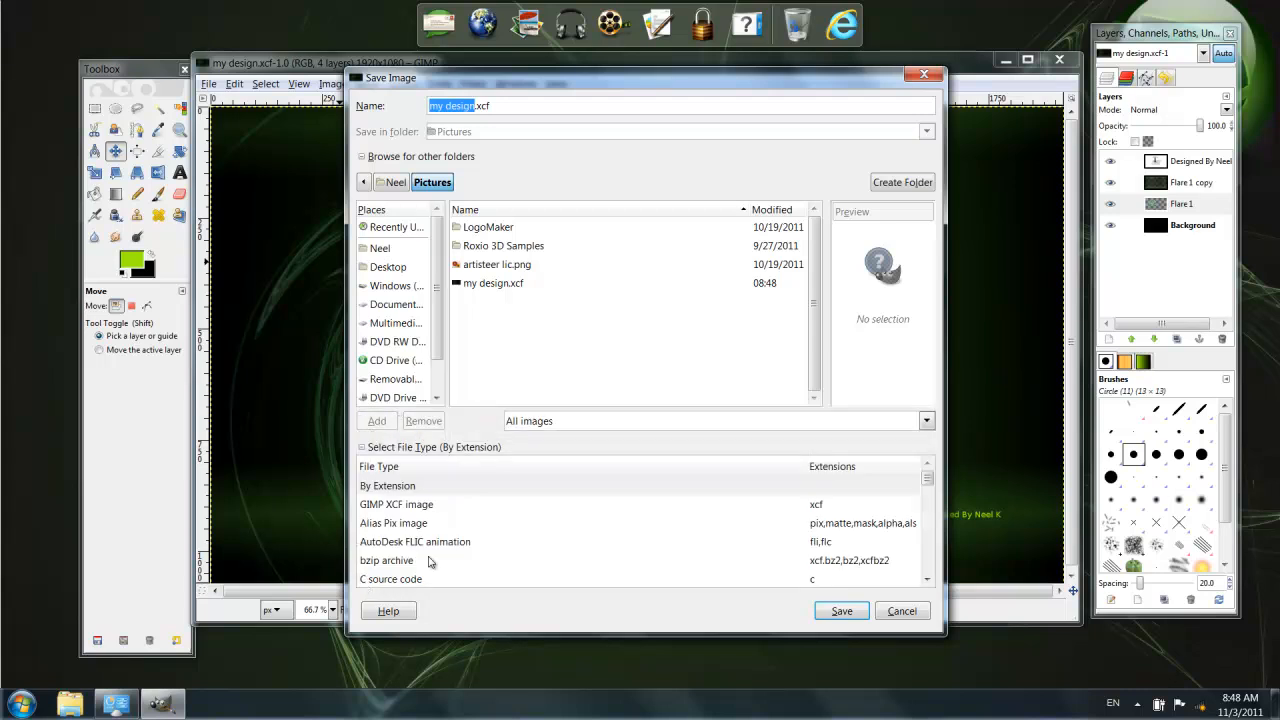
mouse_move(927, 485)
left_mouse_down()
mouse_move(927, 527)
mouse_move(927, 516)
left_mouse_up()
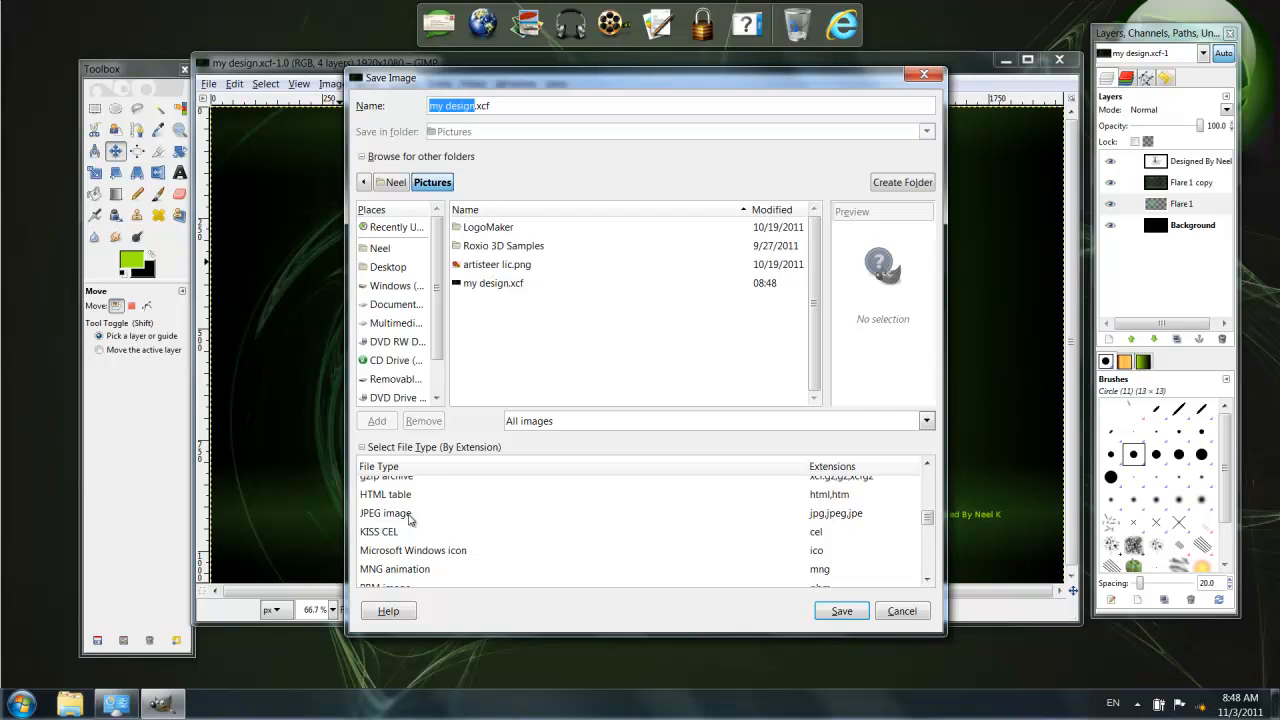
left_click(843, 514)
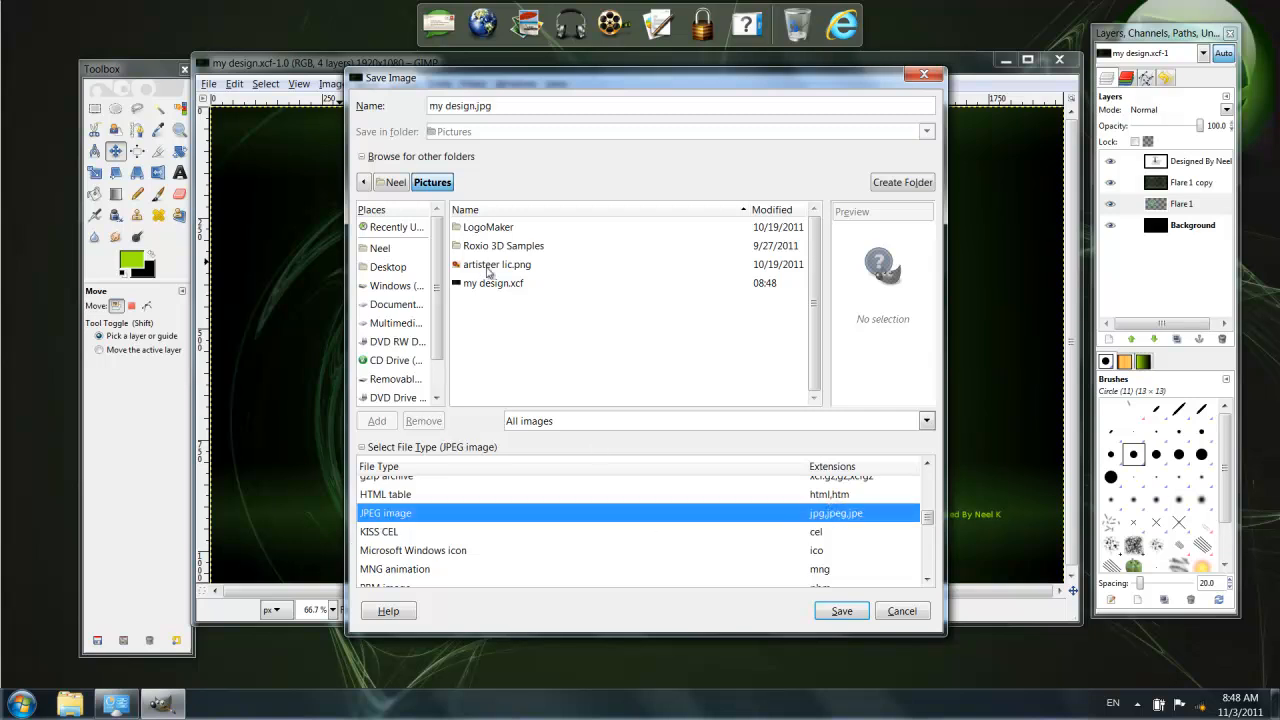
left_click(502, 106)
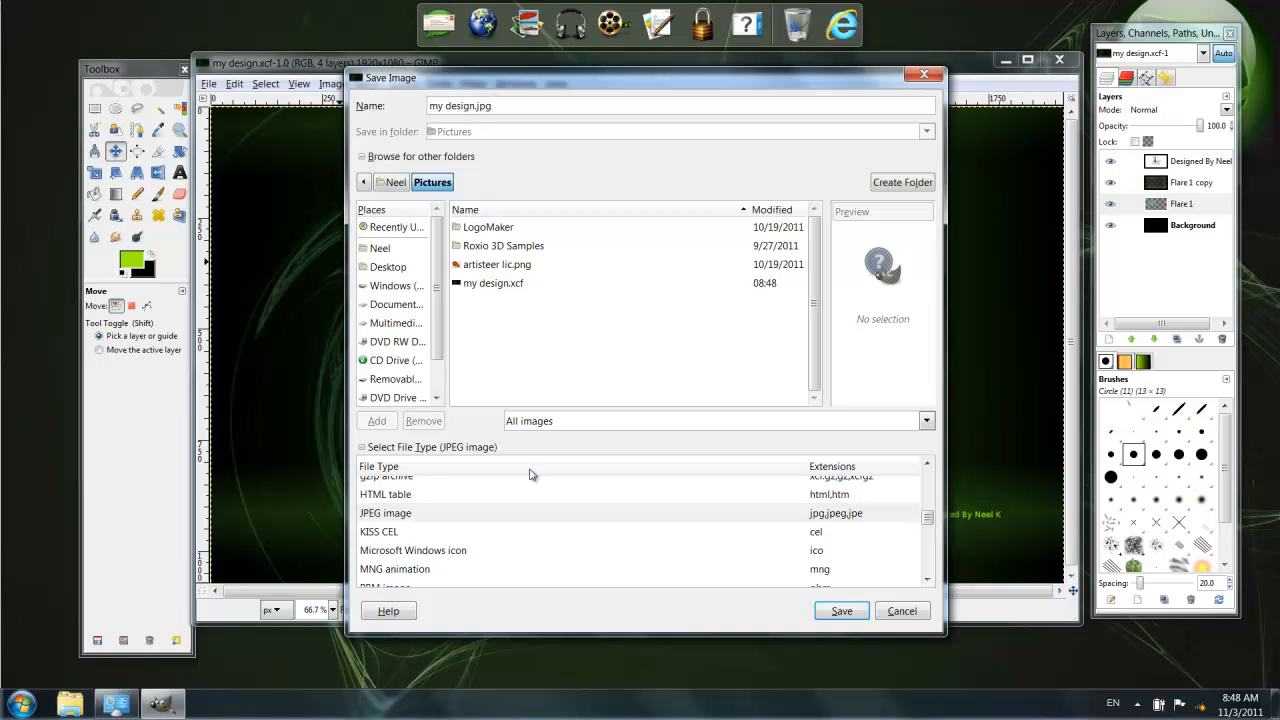
left_click(840, 612)
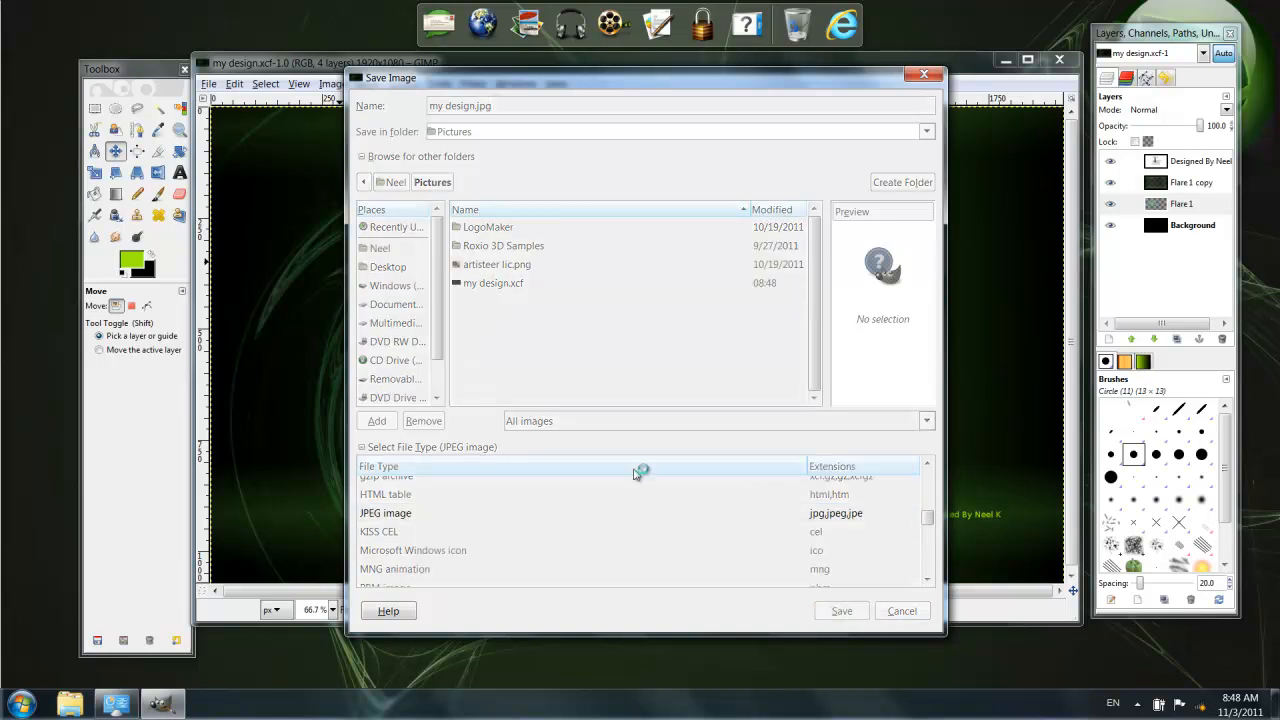
left_click(294, 248)
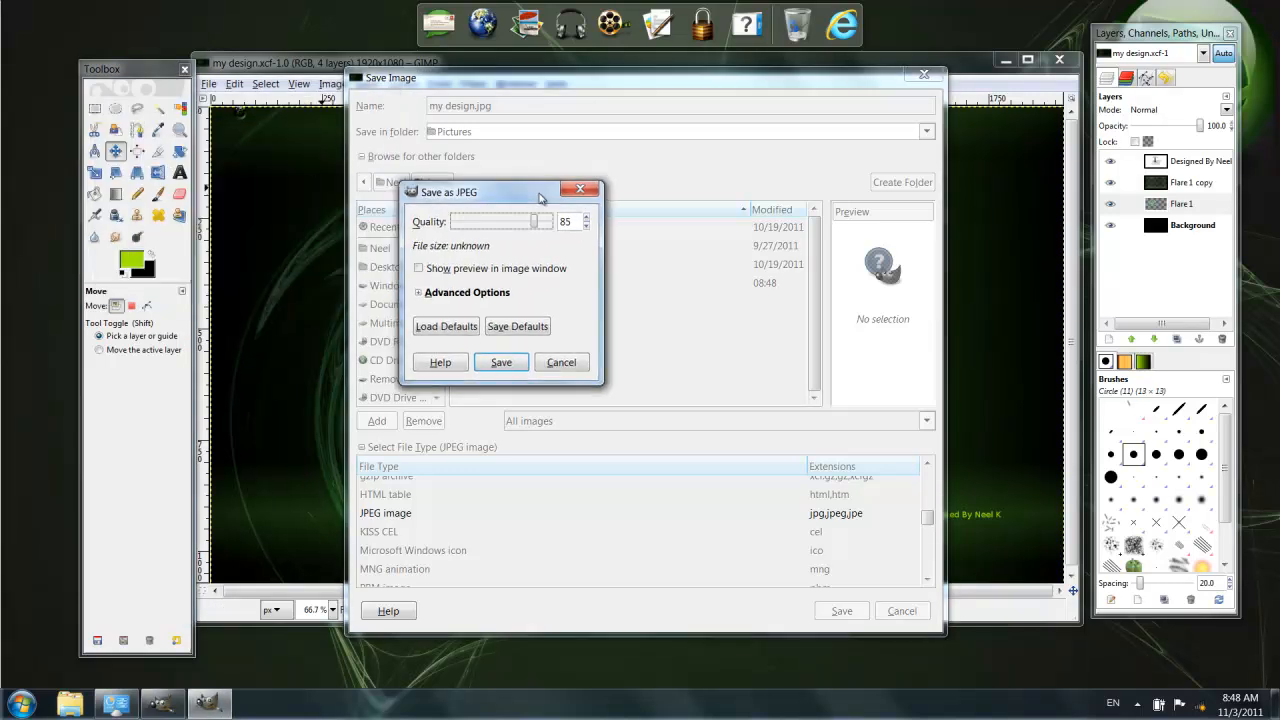
left_click_drag(535, 226, 540, 226)
left_click(502, 362)
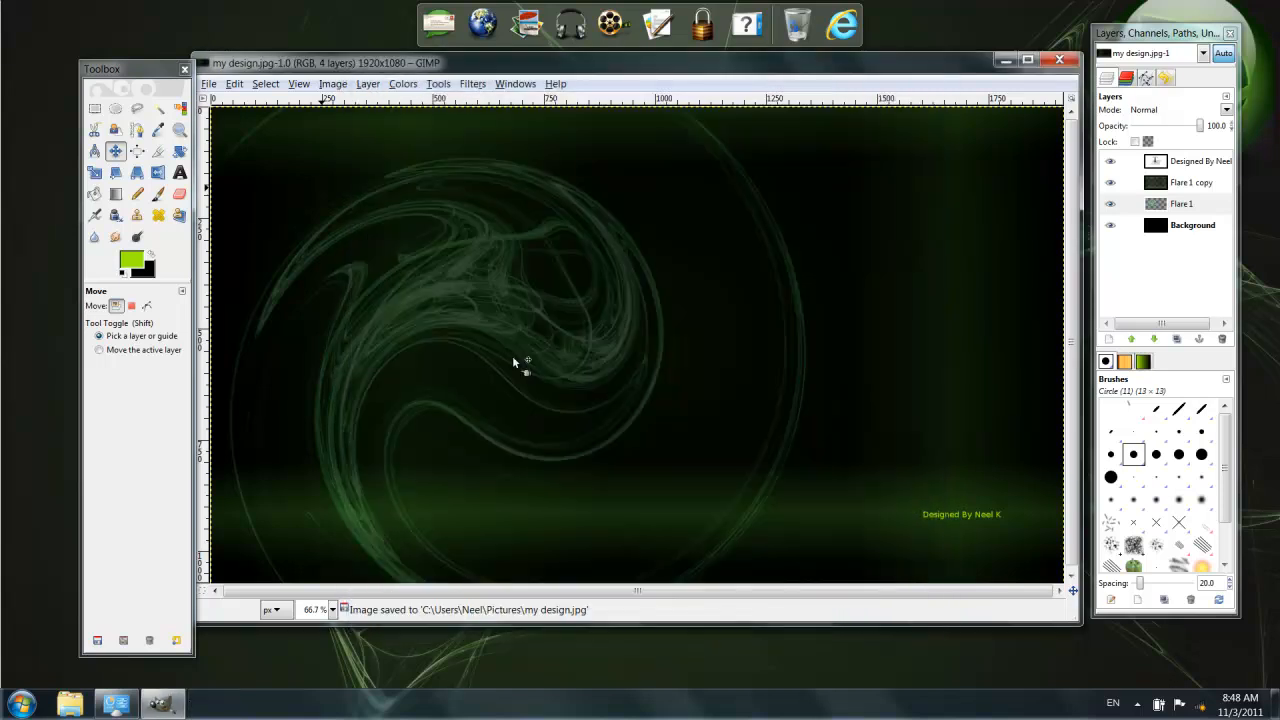
Close the image and GIMP, then open my design.jpg from the Pictures library in Windows Photo Viewer
left_click(1062, 60)
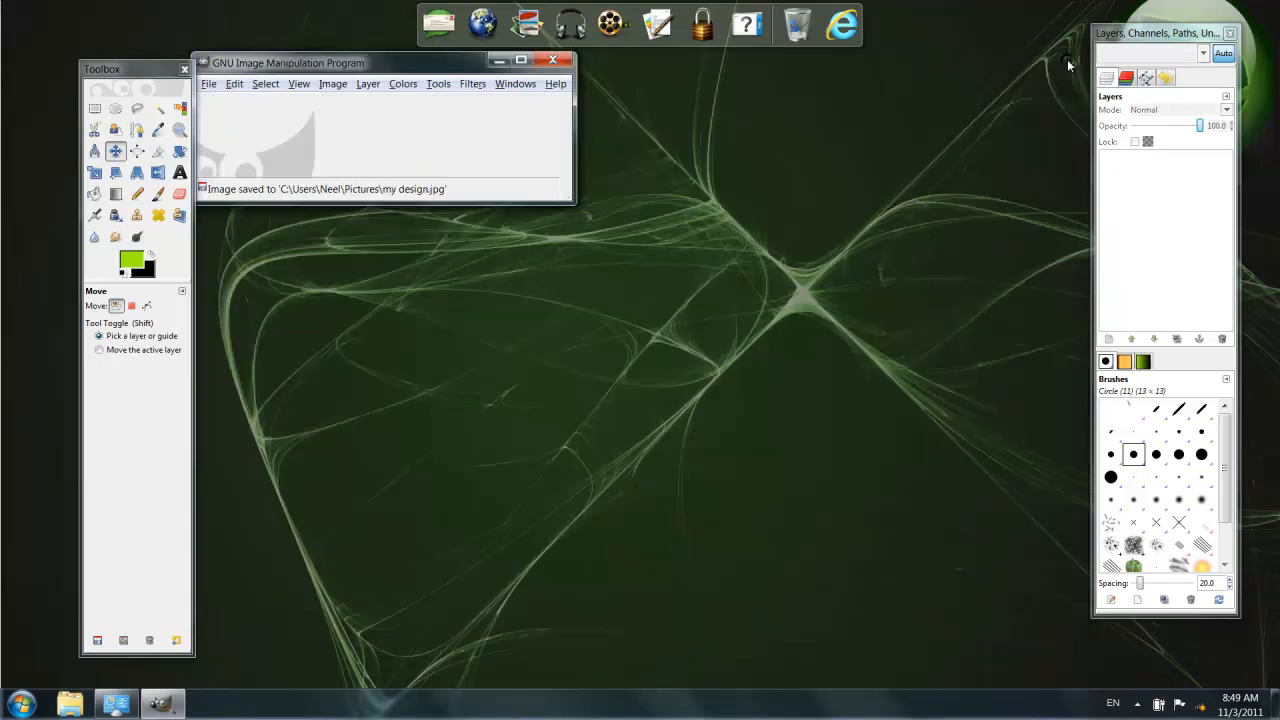
left_click(552, 60)
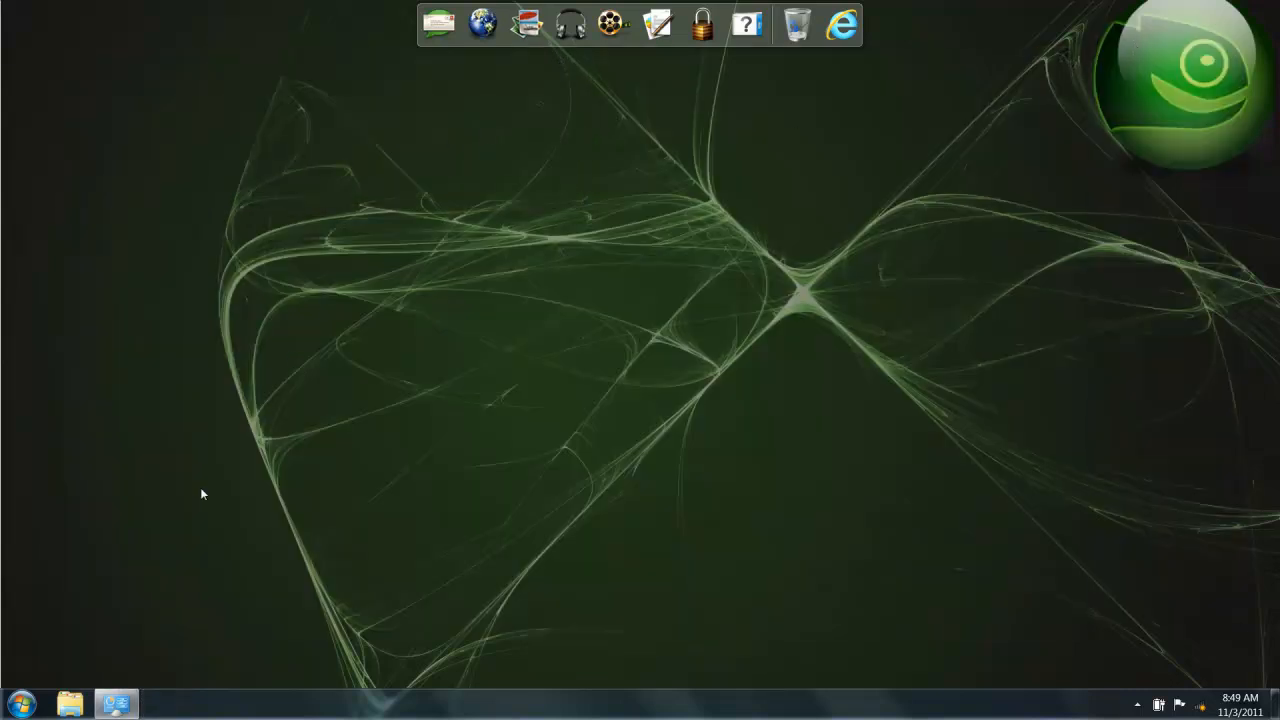
left_click(68, 706)
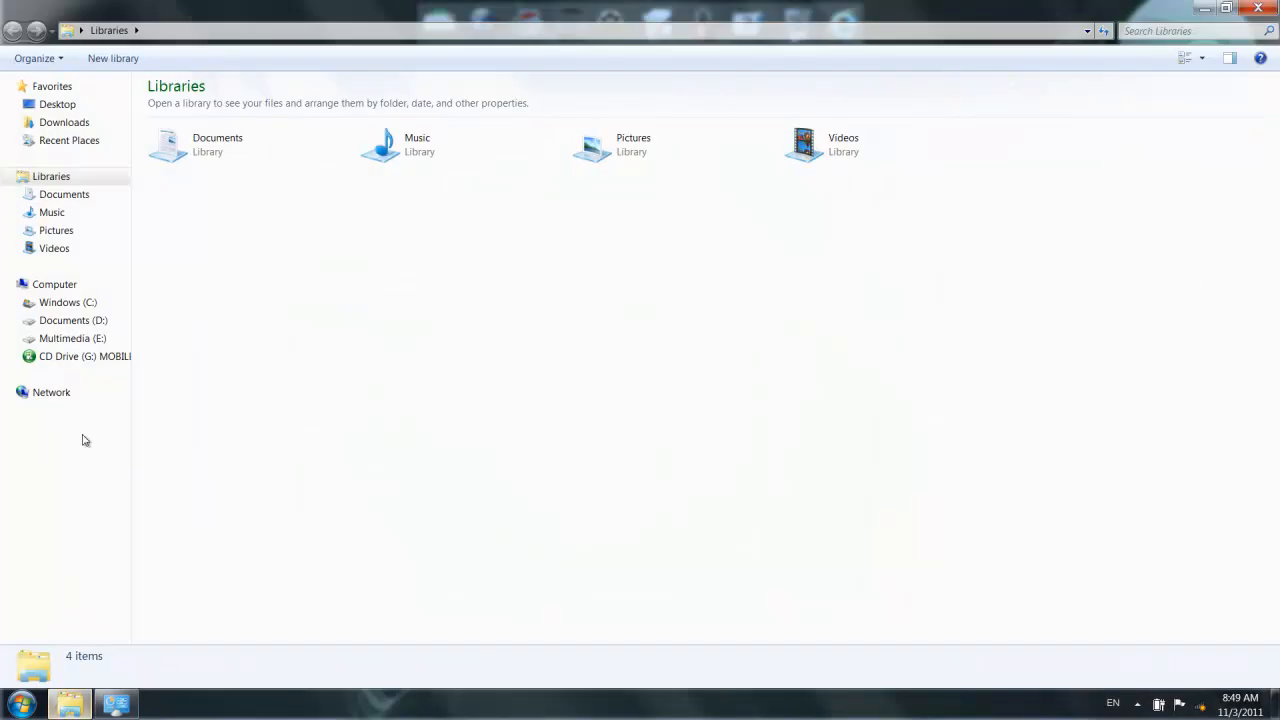
double_click(640, 149)
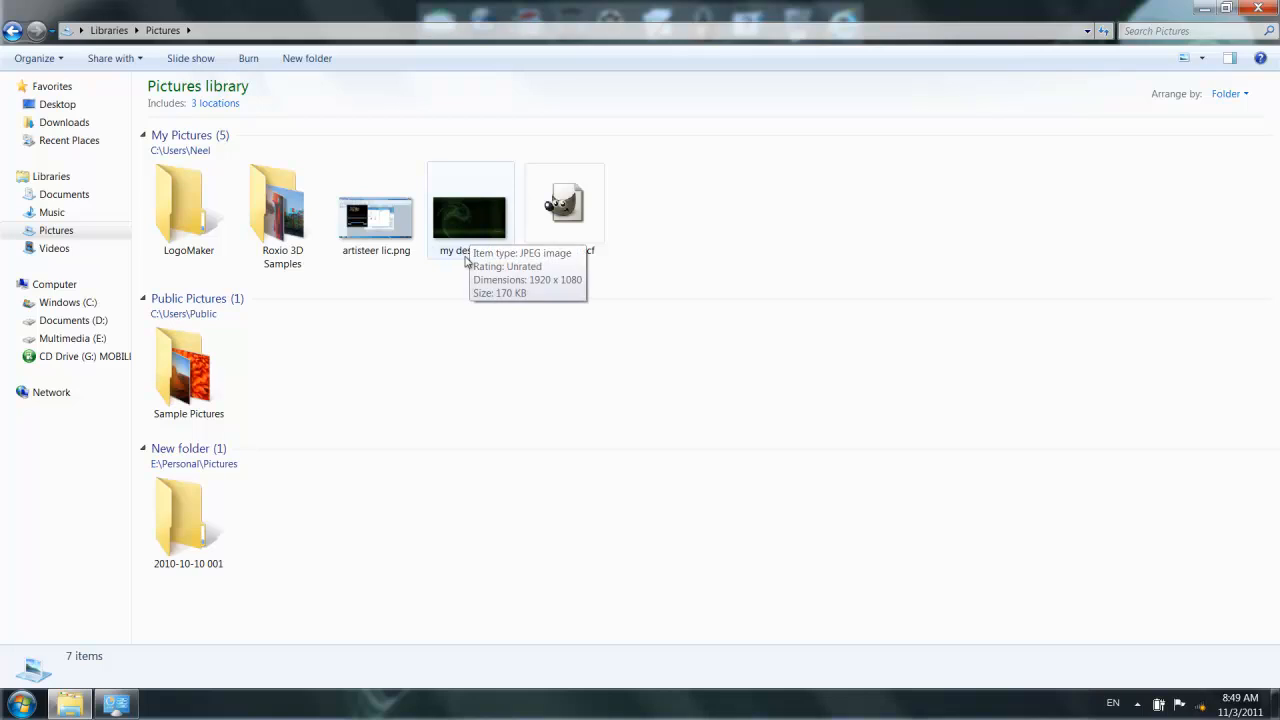
left_click(469, 230)
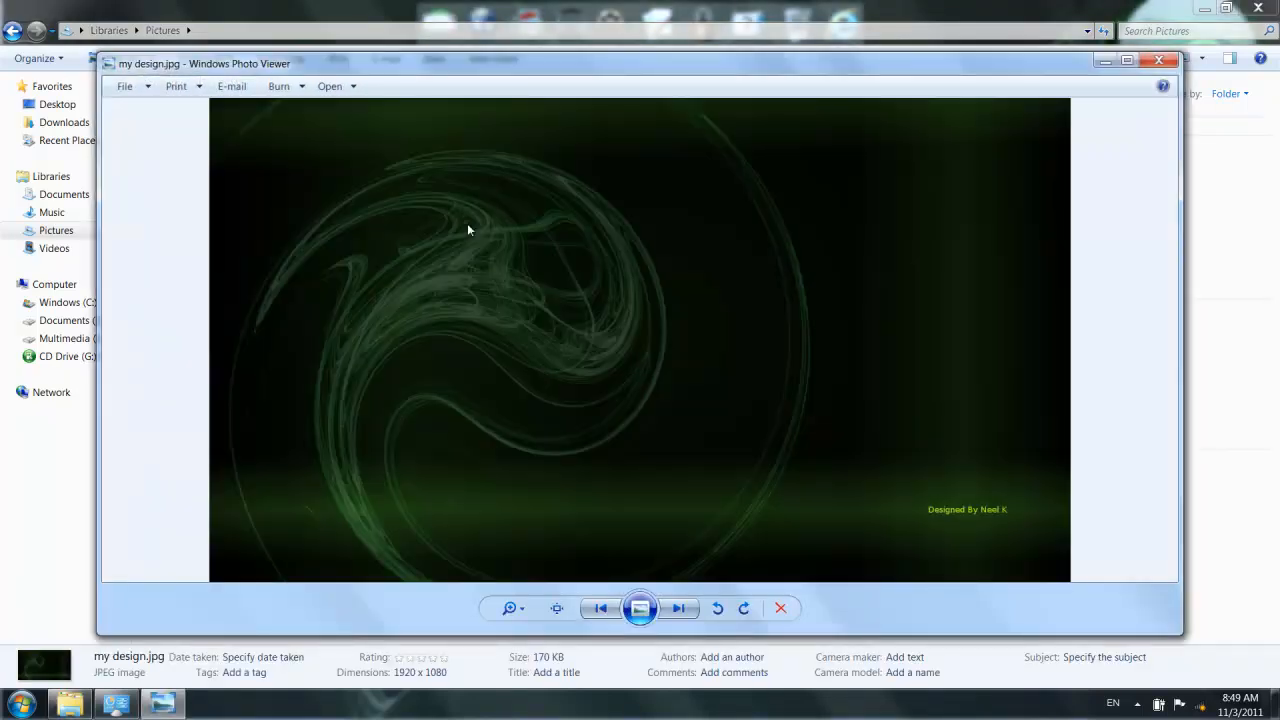
Set my design.jpg as the desktop background and minimize the open windows to show the desktop
right_click(723, 263)
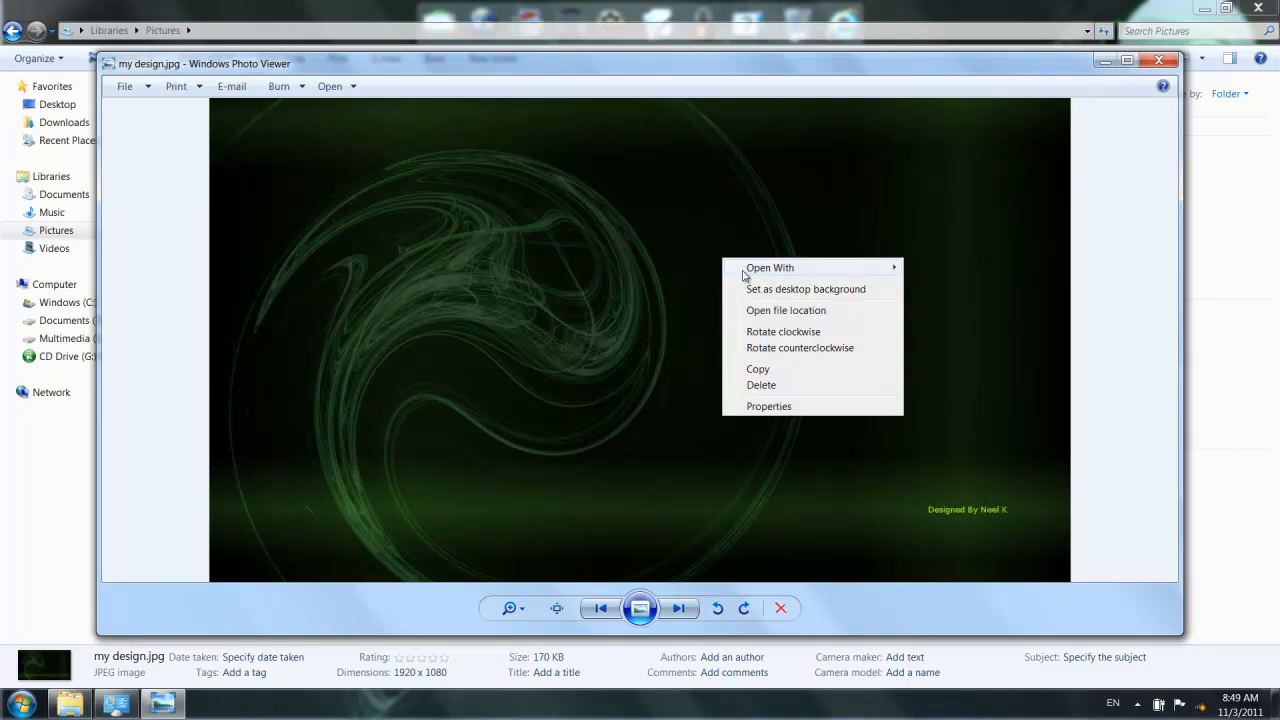
left_click(751, 289)
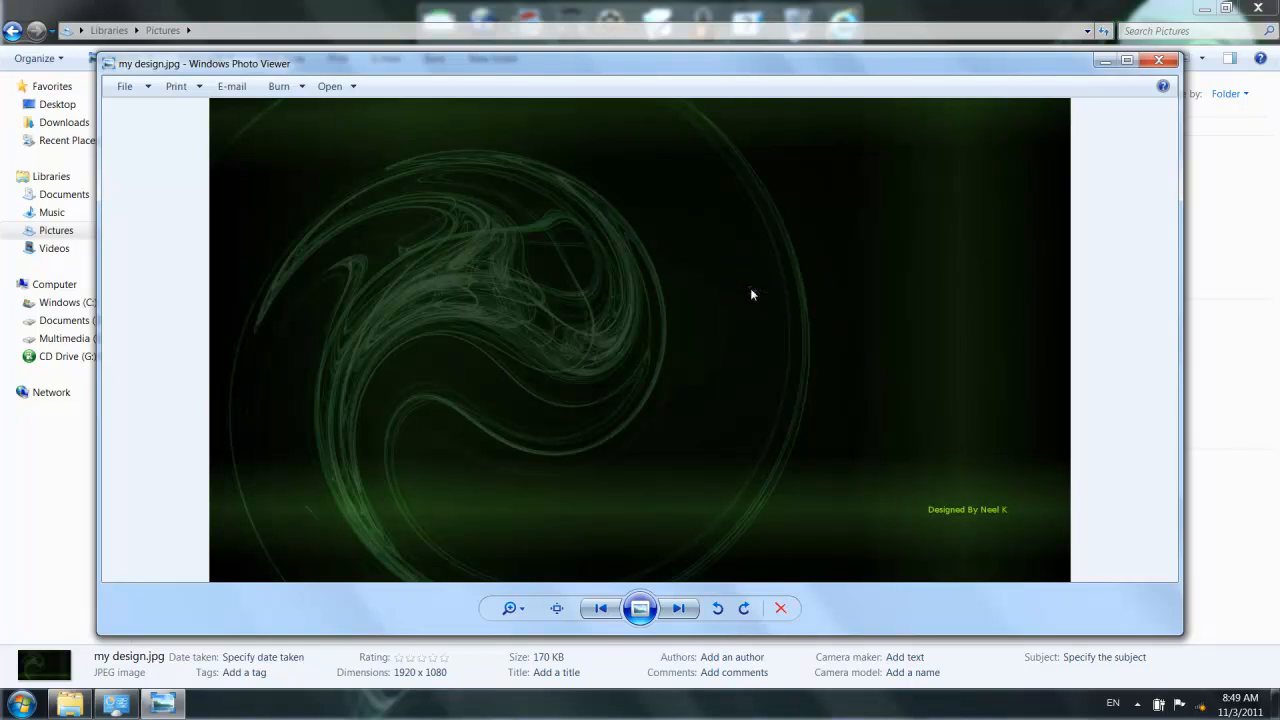
left_click(1105, 60)
left_click(1208, 9)
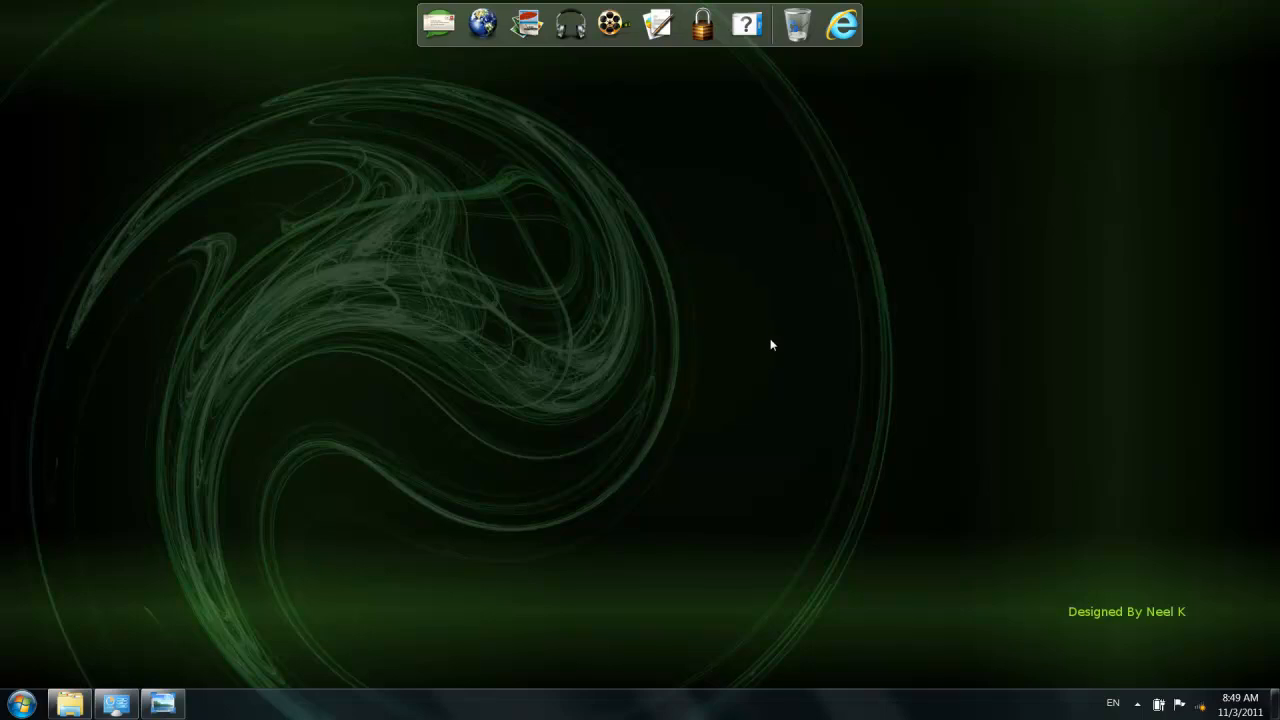